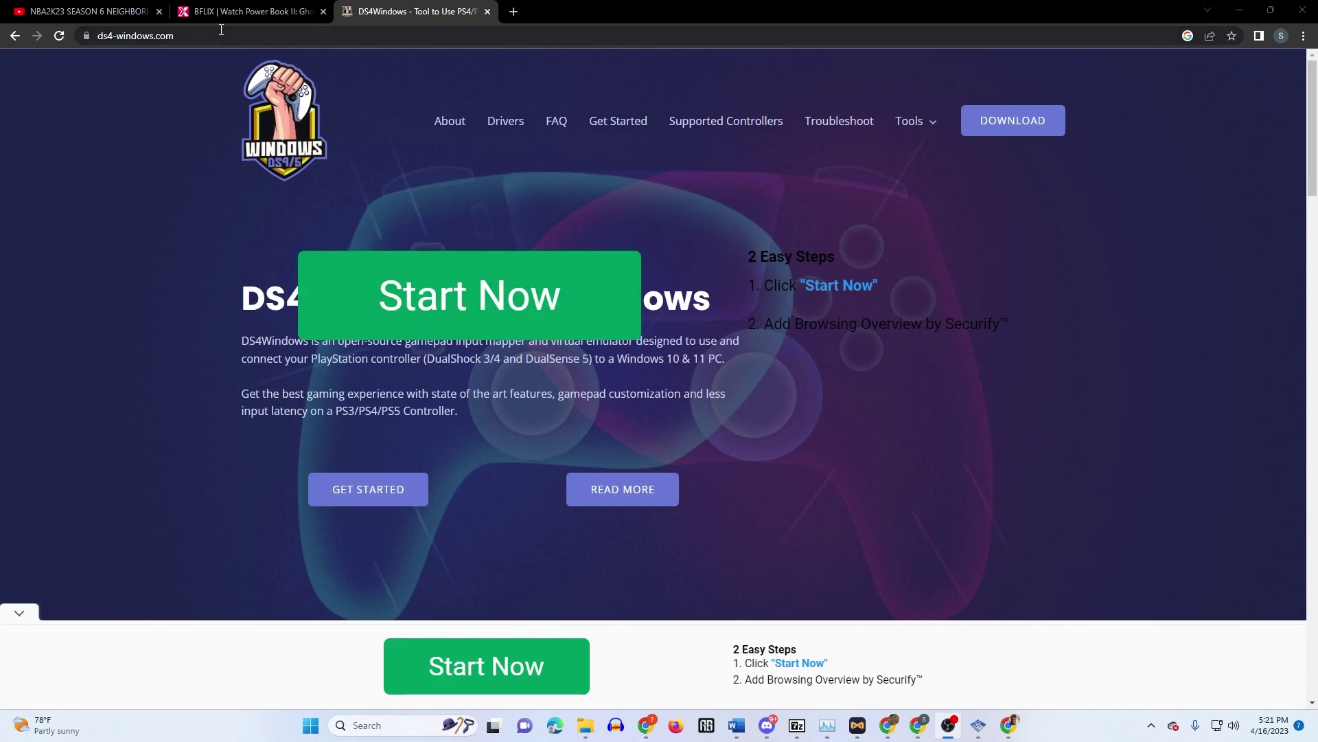
- Go to the DS4Windows download page, dismiss the full-page ad and start the 3.2.9 zip download
{"action": "left_click_drag", "start_coordinate": [221, 30], "coordinate": [981, 87]}
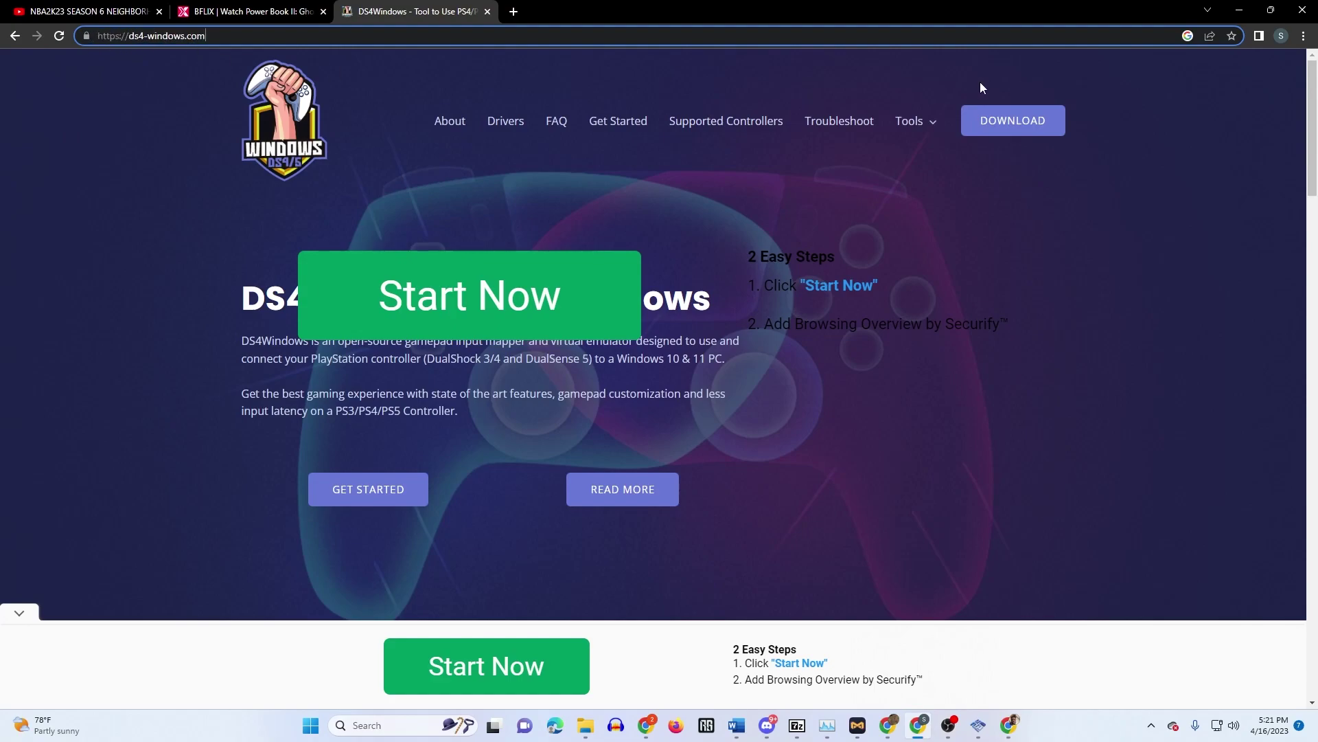
{"action": "left_click", "coordinate": [983, 130]}
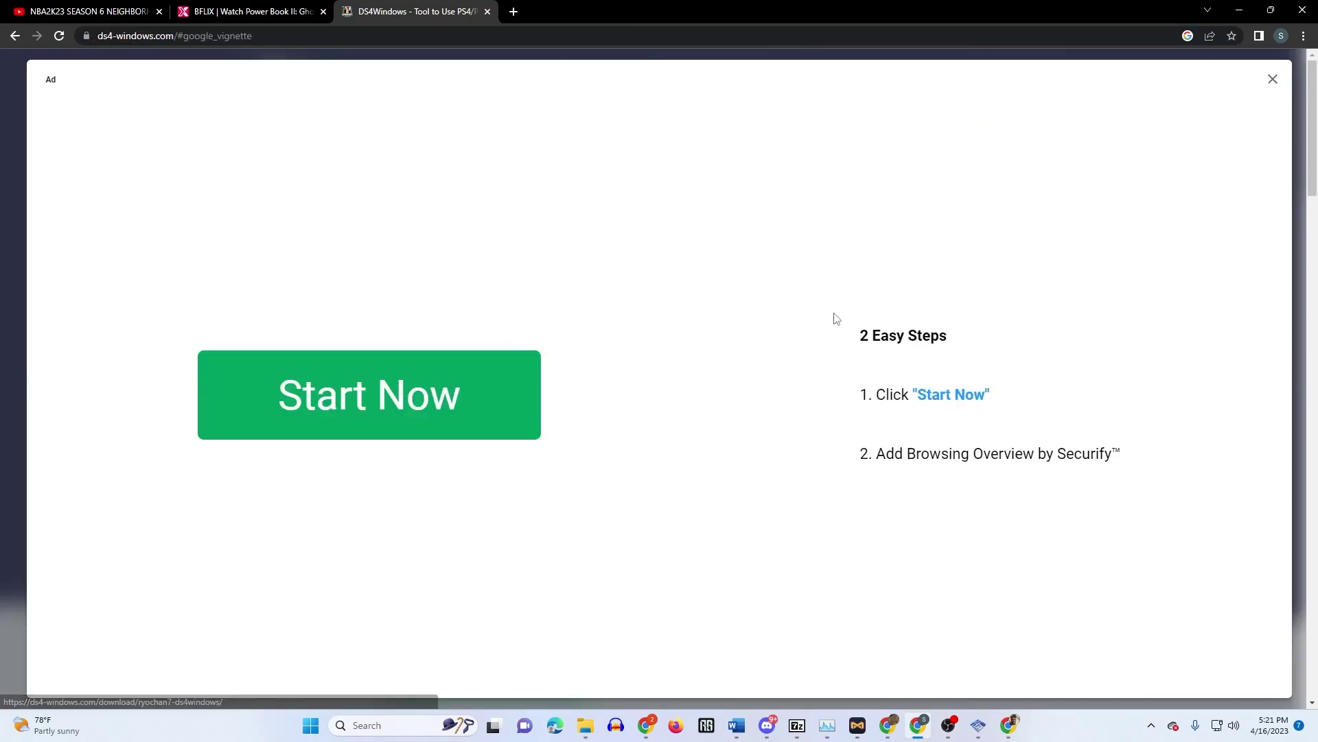
{"action": "left_click", "coordinate": [1272, 80]}
{"action": "scroll", "coordinate": [907, 190], "scroll_direction": "down", "scroll_amount": 5}
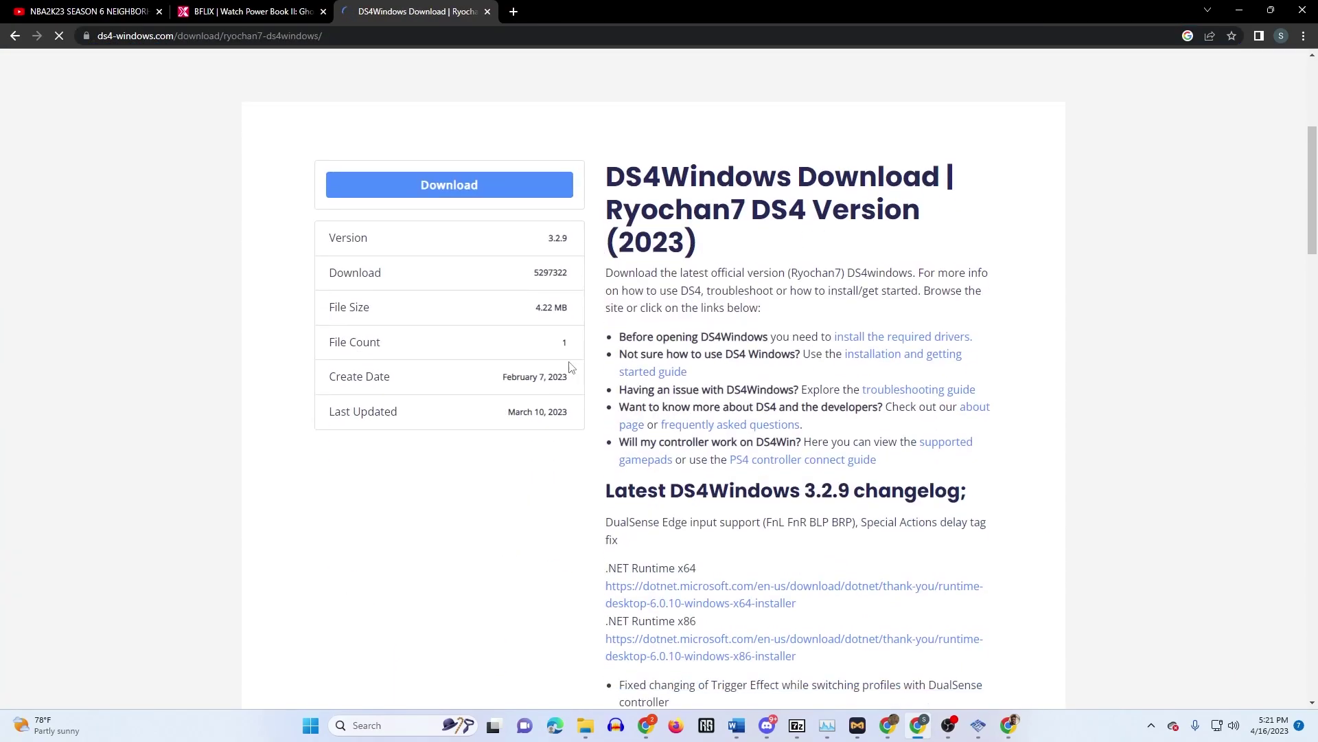
{"action": "scroll", "coordinate": [570, 367], "scroll_direction": "down", "scroll_amount": 3}
{"action": "scroll", "coordinate": [553, 274], "scroll_direction": "up", "scroll_amount": 3}
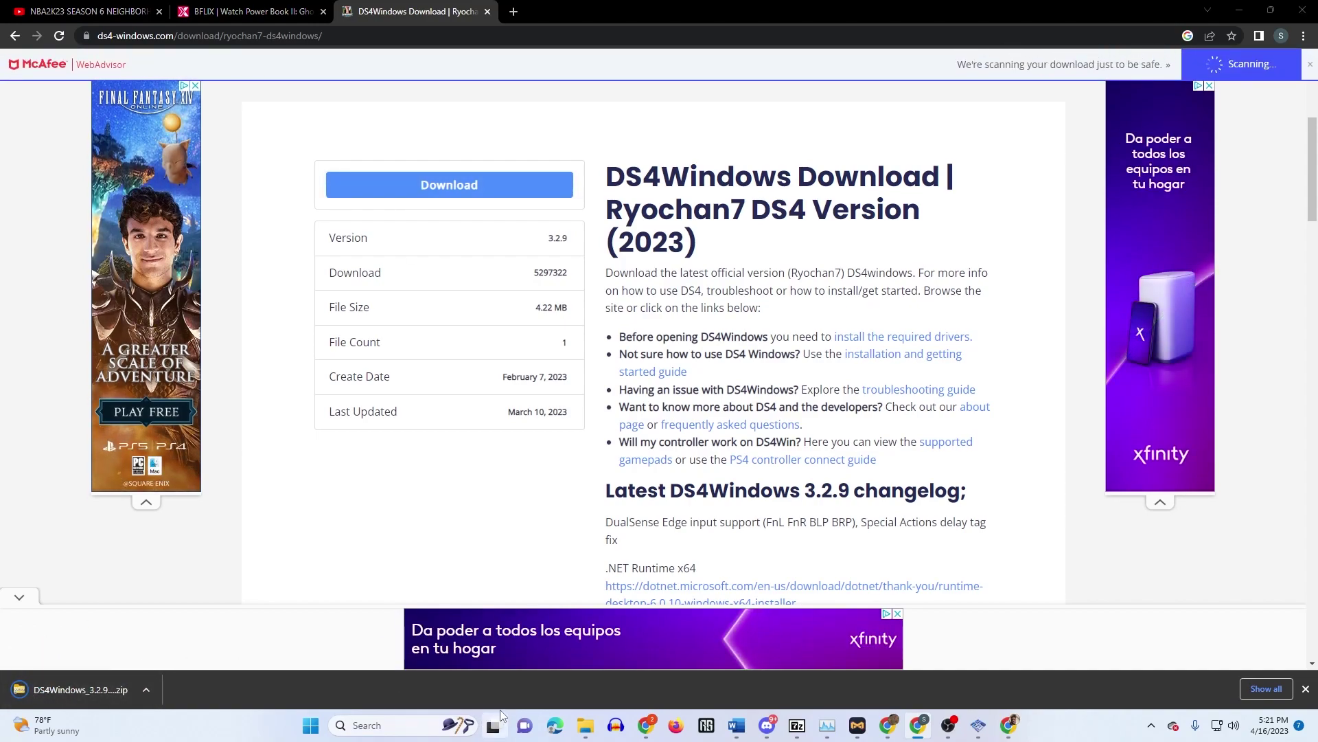
- Open the downloaded DS4Windows_3.2.9 zip and browse into its DS4Windows folder
{"action": "left_click", "coordinate": [79, 690]}
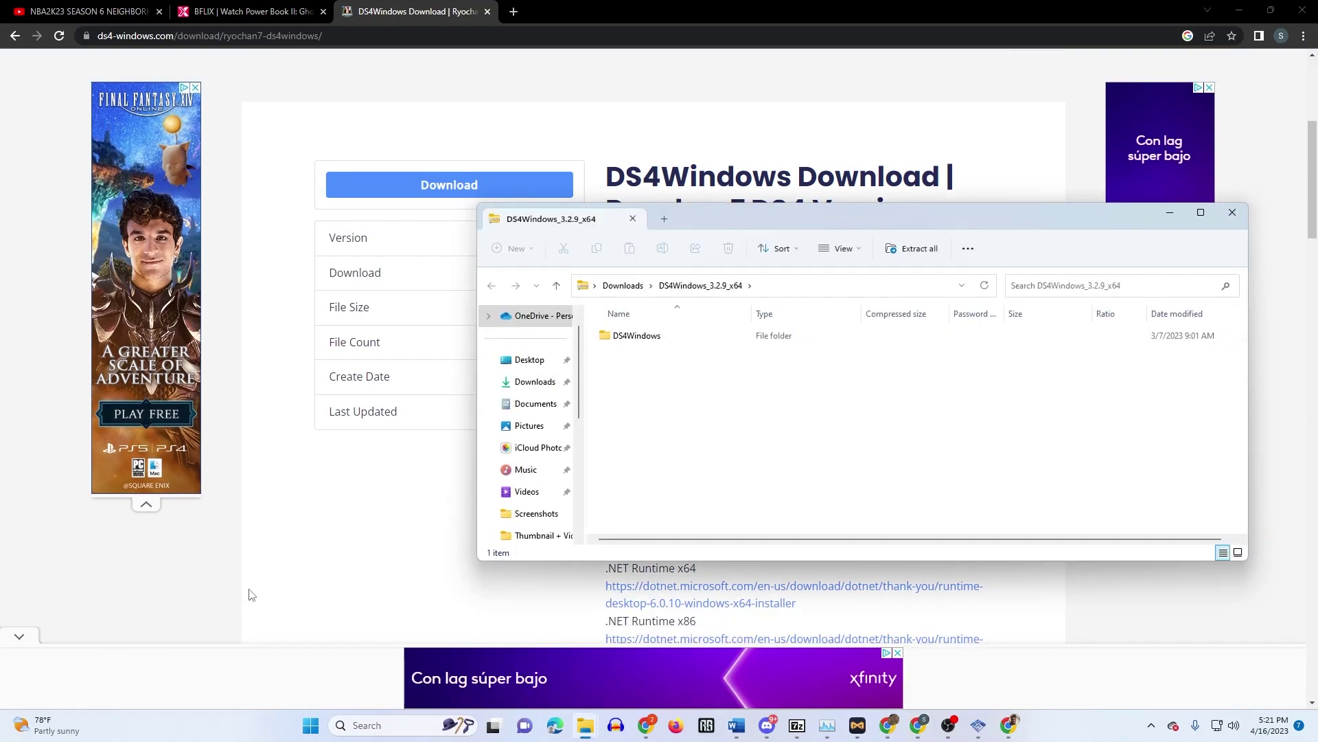
{"action": "double_click", "coordinate": [646, 340]}
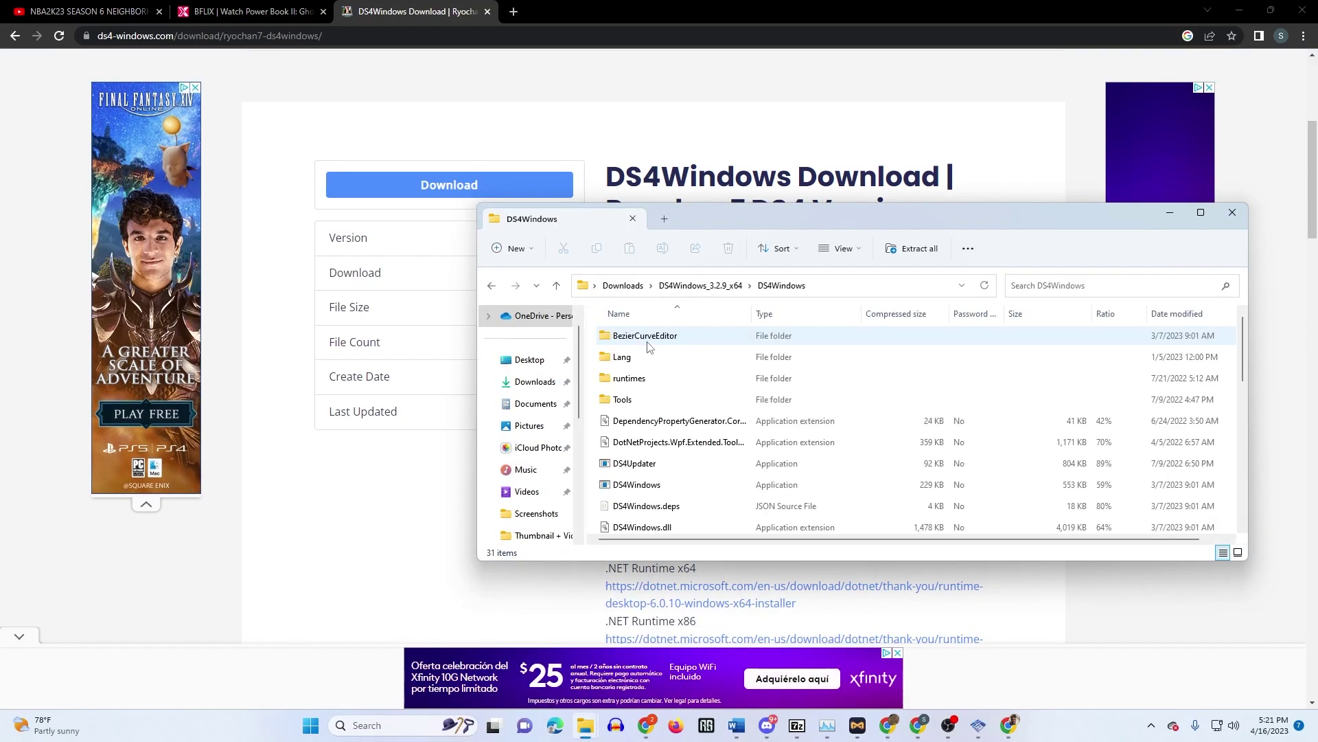
{"action": "scroll", "coordinate": [652, 364], "scroll_direction": "down", "scroll_amount": 2}
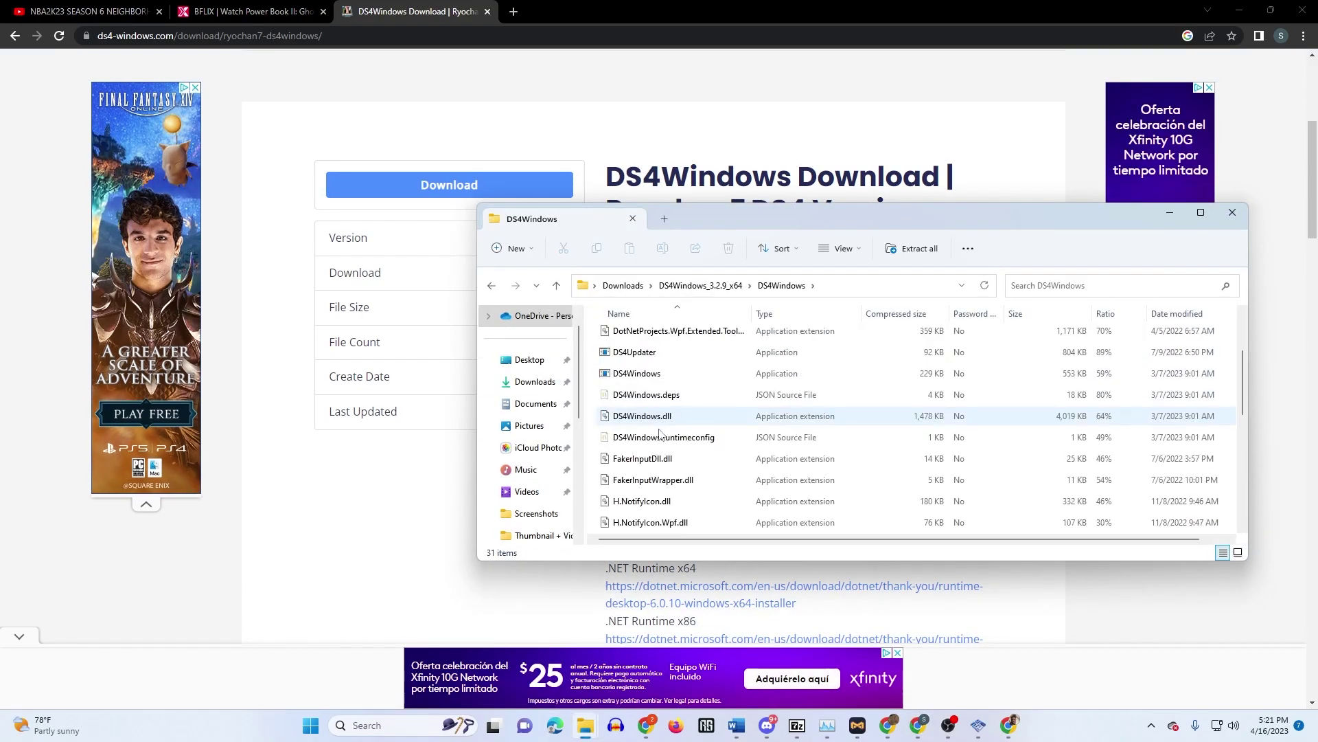
{"action": "double_click", "coordinate": [657, 375]}
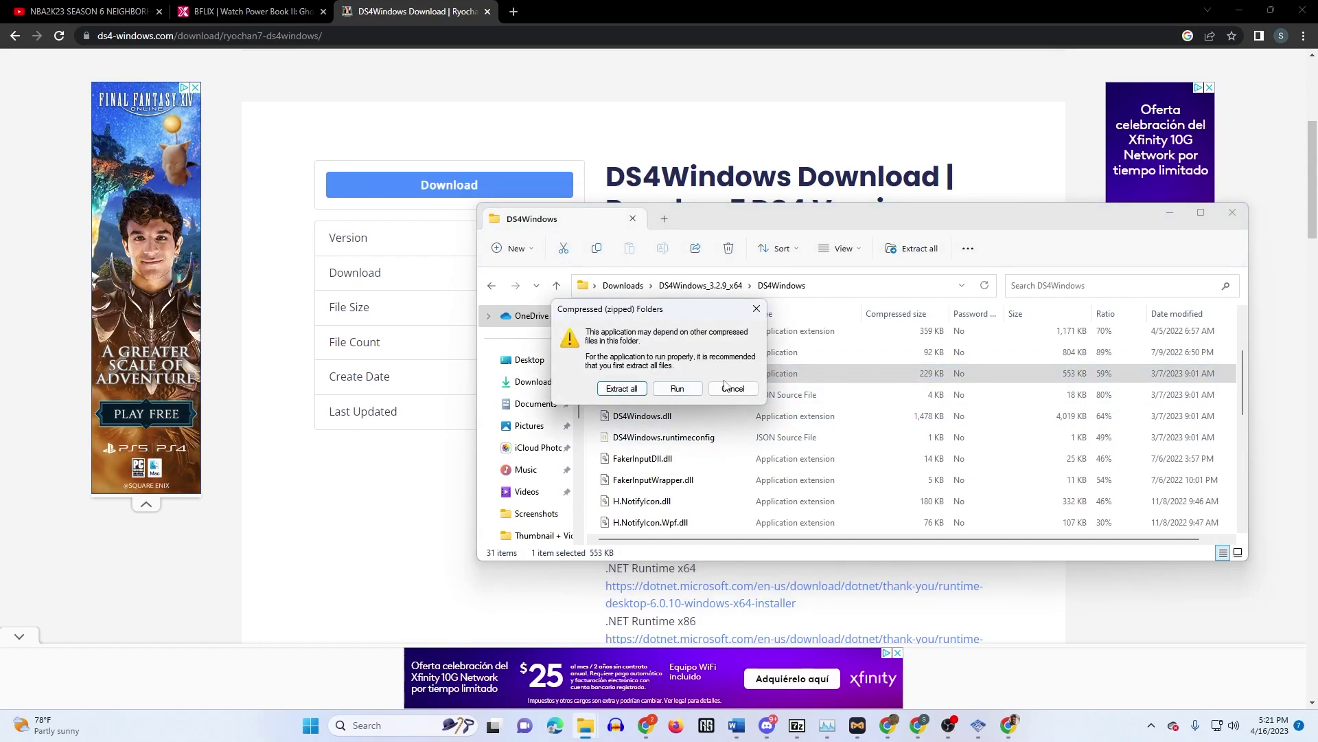
- Extract all files to Downloads\DS4Windows_3.2.9_x64 and open the extracted DS4Windows folder
{"action": "left_click", "coordinate": [626, 389]}
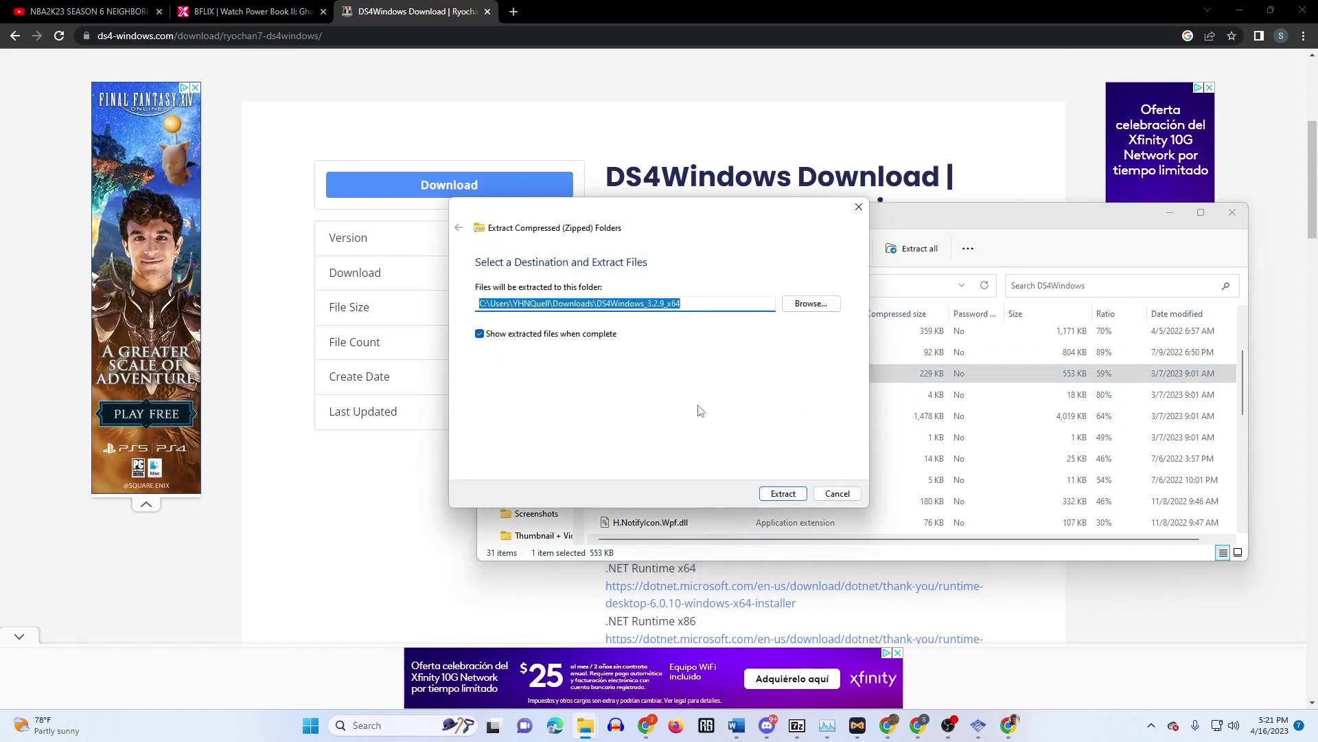
{"action": "left_click", "coordinate": [788, 493]}
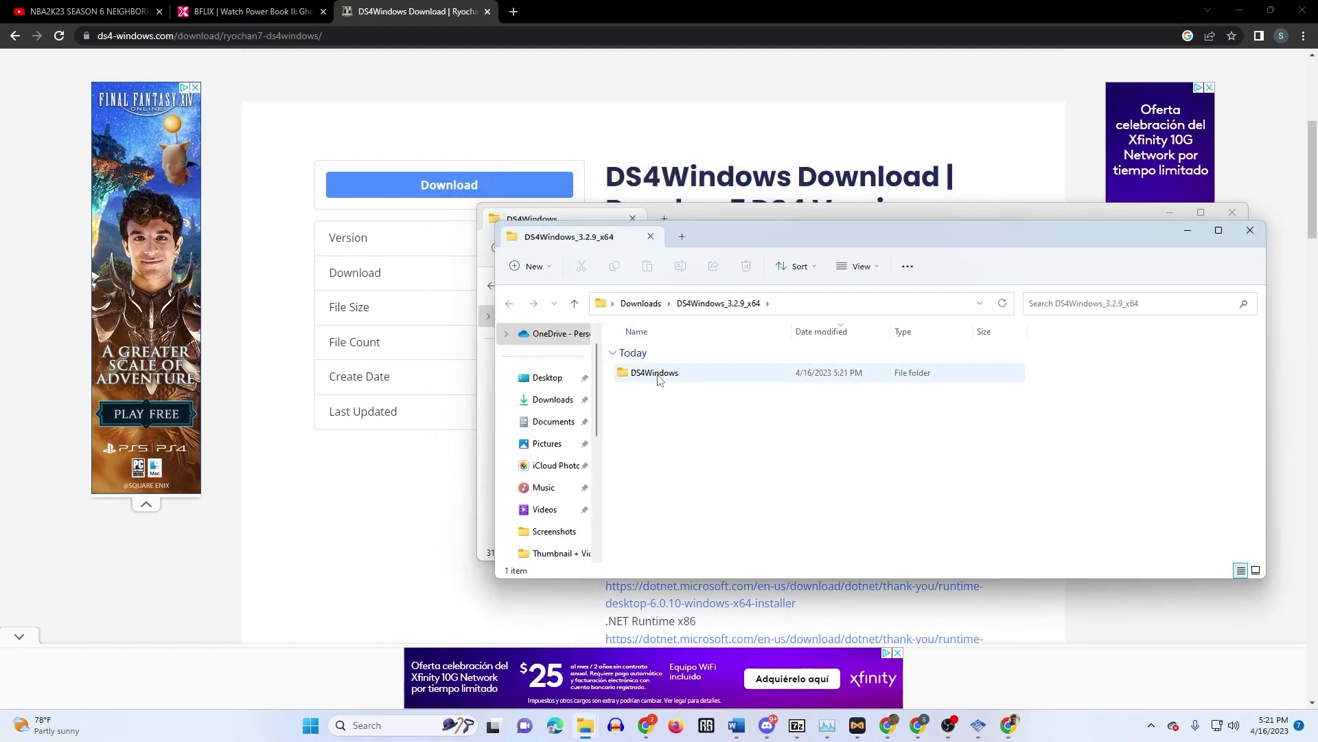
{"action": "double_click", "coordinate": [653, 373]}
{"action": "scroll", "coordinate": [645, 500], "scroll_direction": "down", "scroll_amount": 6}
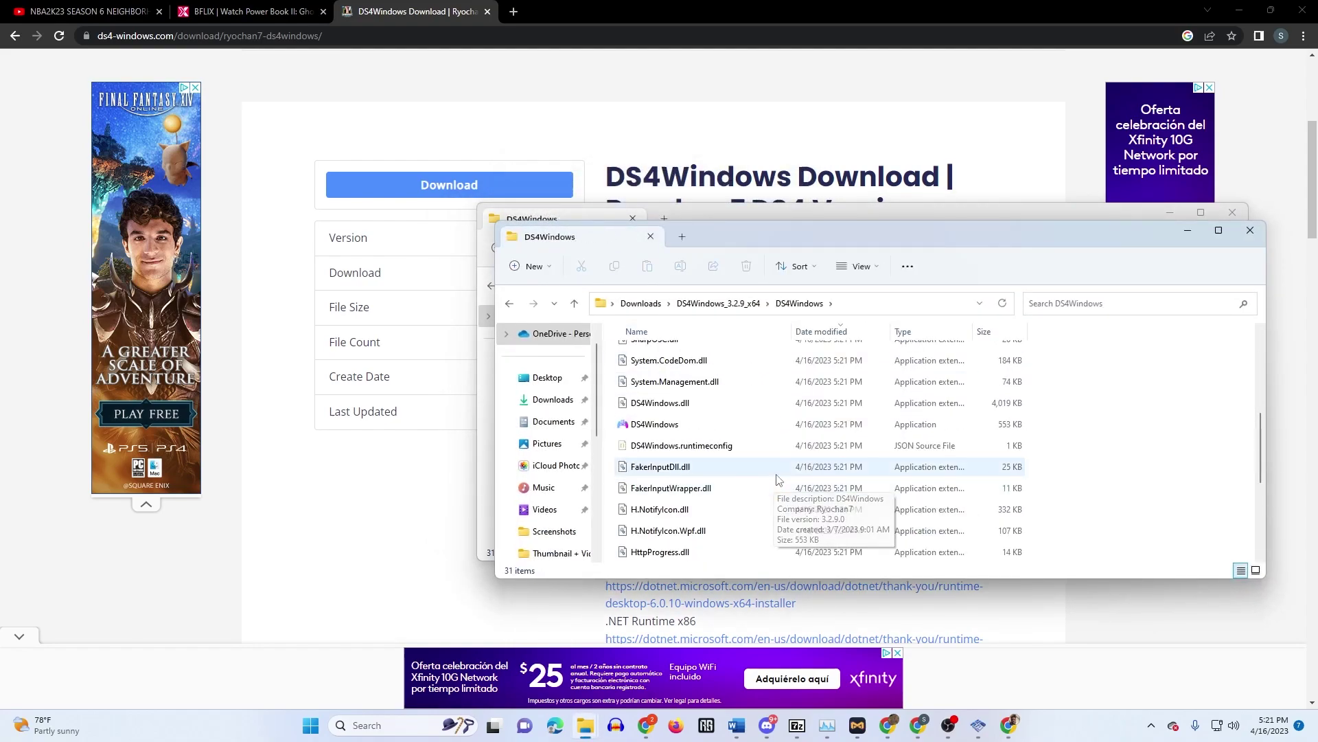
{"action": "scroll", "coordinate": [776, 474], "scroll_direction": "up", "scroll_amount": 2}
- Launch DS4Windows from the extracted folder and position its window on screen
{"action": "left_click", "coordinate": [698, 412]}
{"action": "double_click", "coordinate": [698, 412]}
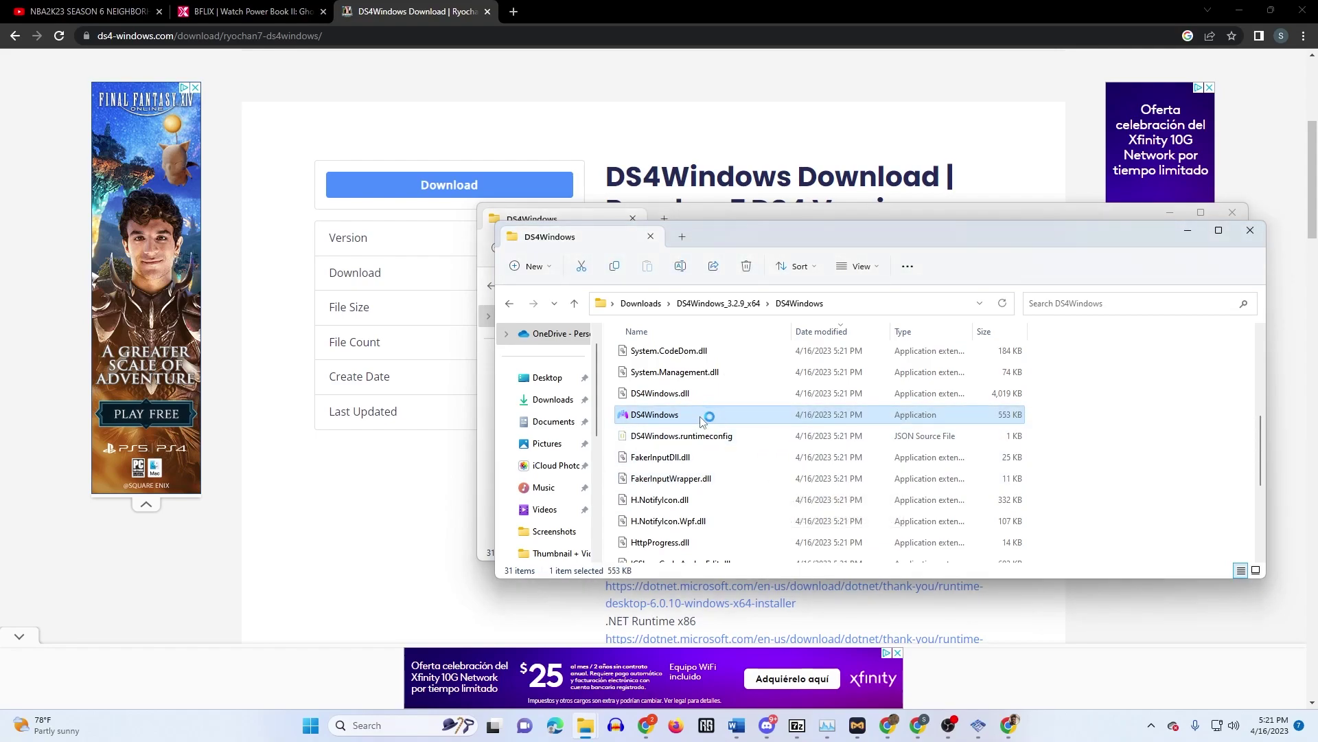
{"action": "left_click_drag", "start_coordinate": [709, 257], "coordinate": [950, 269]}
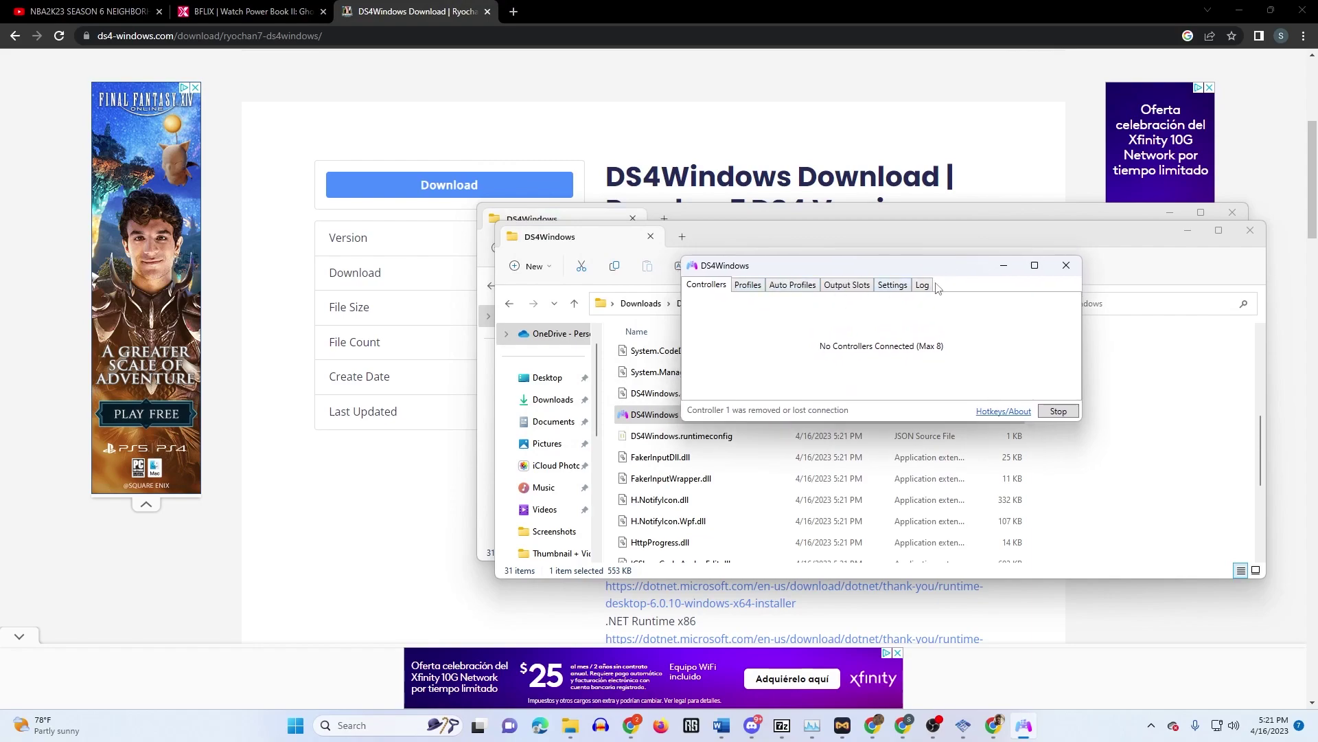
{"action": "left_click", "coordinate": [723, 254]}
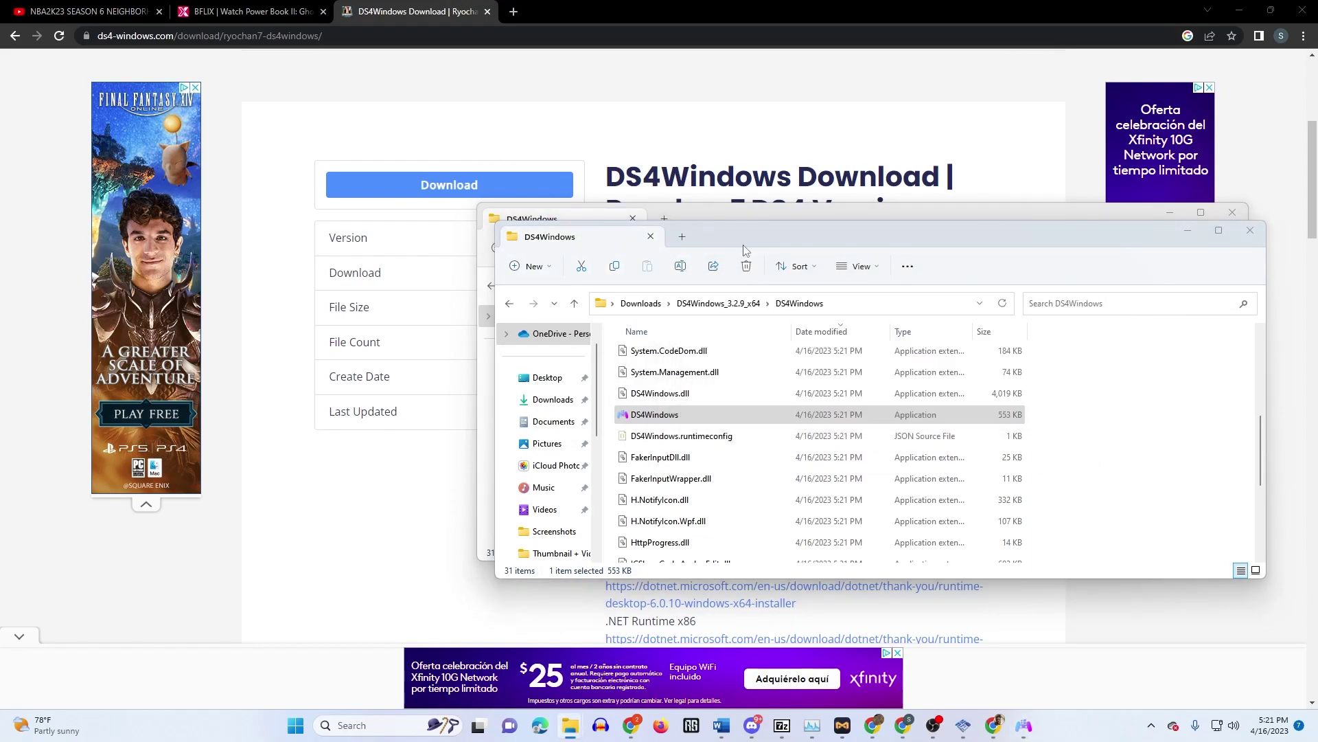
{"action": "left_click", "coordinate": [714, 265]}
{"action": "left_click", "coordinate": [1024, 725]}
{"action": "mouse_move", "coordinate": [827, 267]}
{"action": "left_mouse_down"}
{"action": "mouse_move", "coordinate": [759, 245]}
{"action": "mouse_move", "coordinate": [802, 256]}
{"action": "left_mouse_up"}
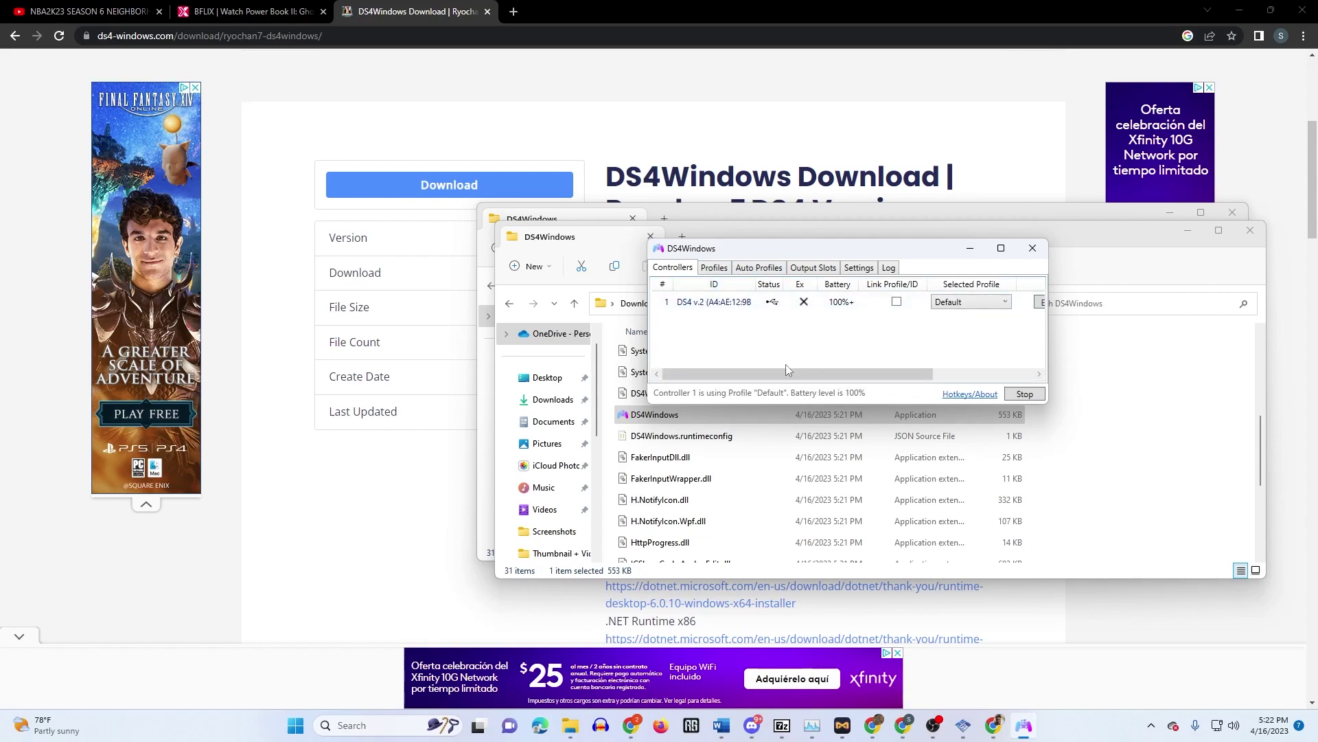
- Check controller 1's light-bar colour options, then minimize Chrome to reveal the desktop
{"action": "left_click_drag", "start_coordinate": [786, 379], "coordinate": [833, 374]}
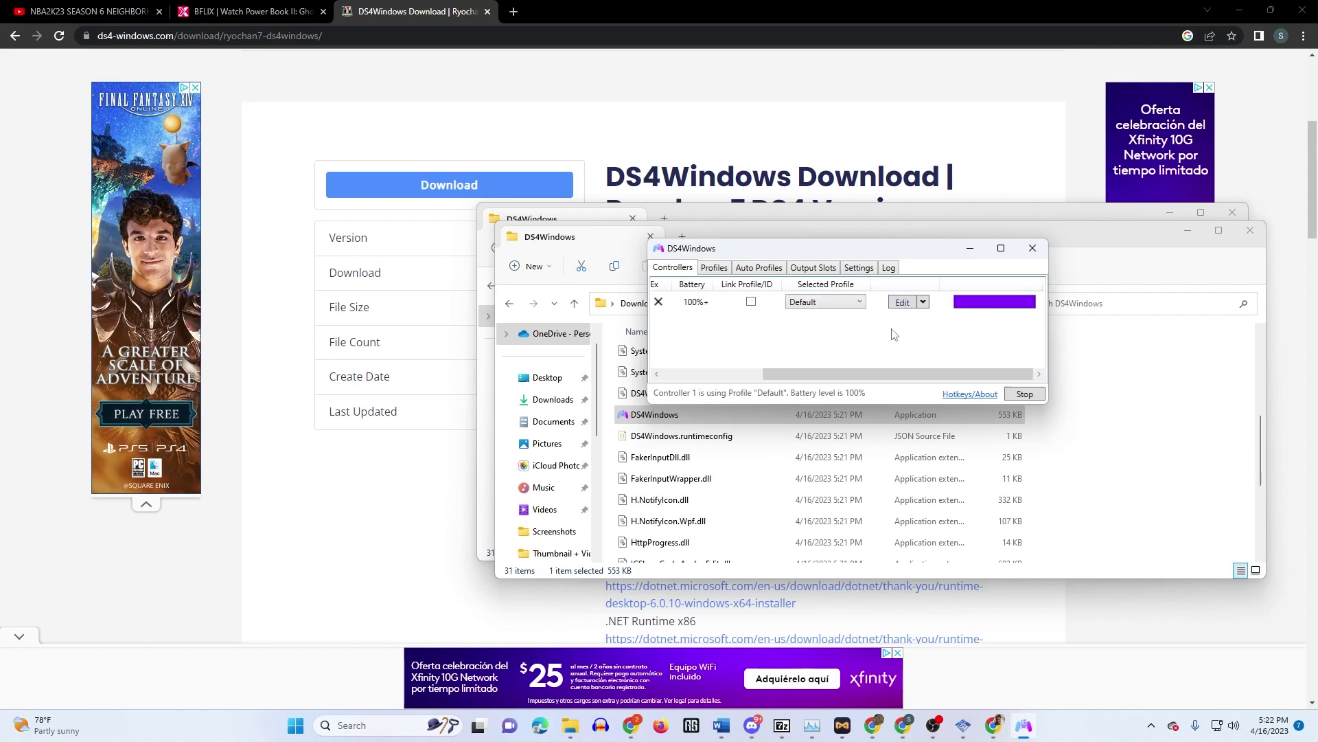
{"action": "left_click", "coordinate": [989, 303]}
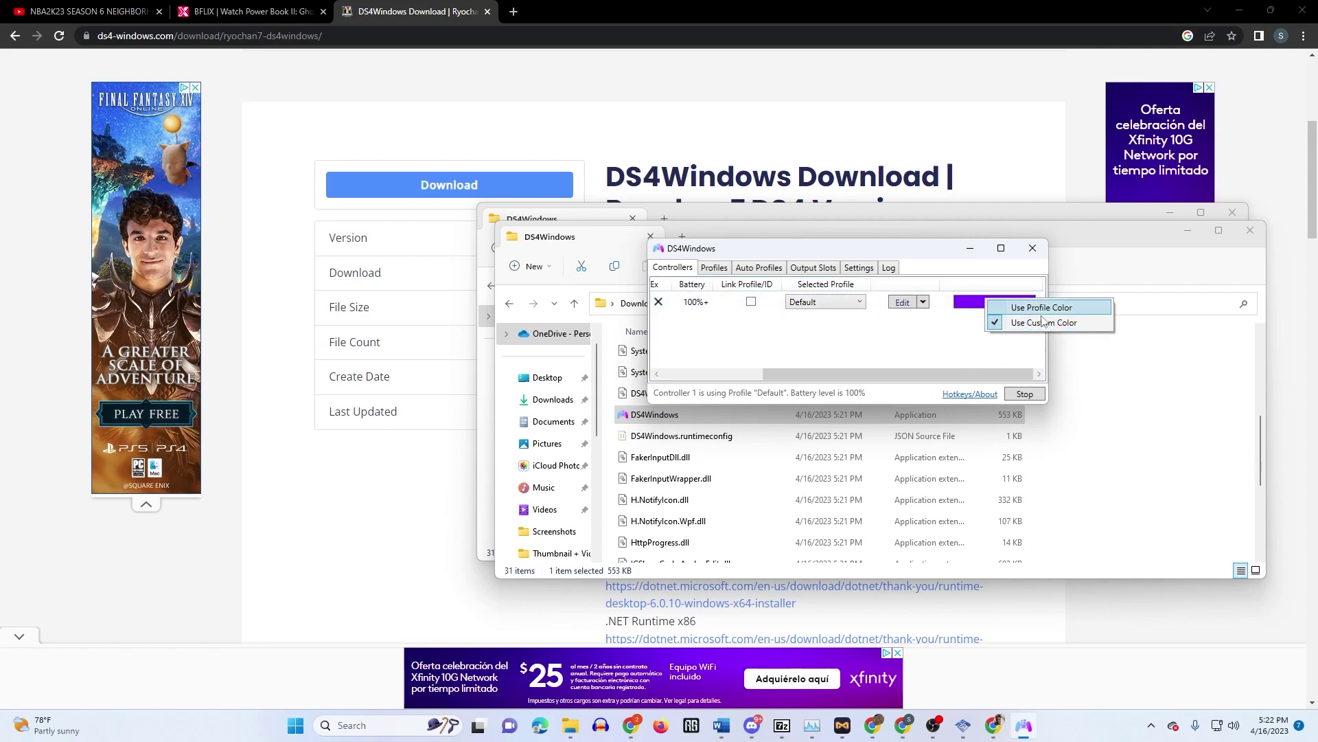
{"action": "left_click", "coordinate": [921, 337]}
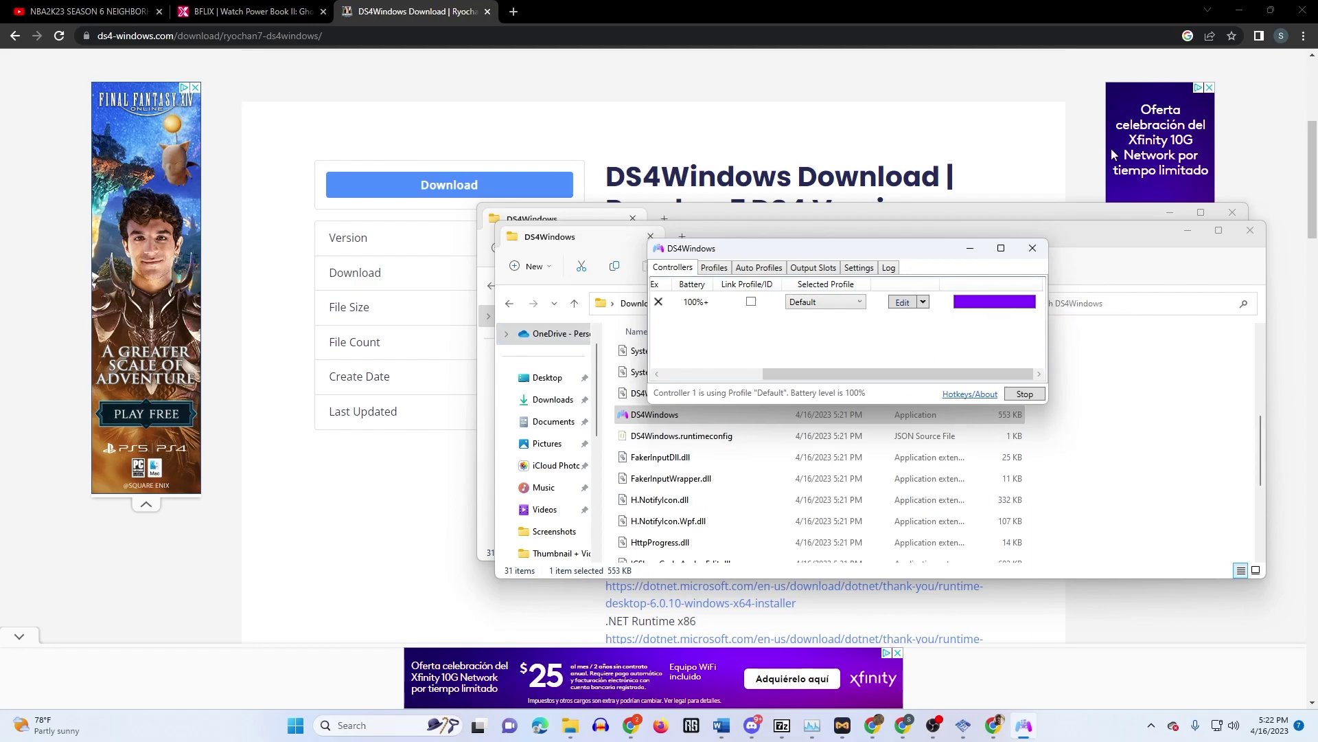
{"action": "left_click", "coordinate": [1240, 8]}
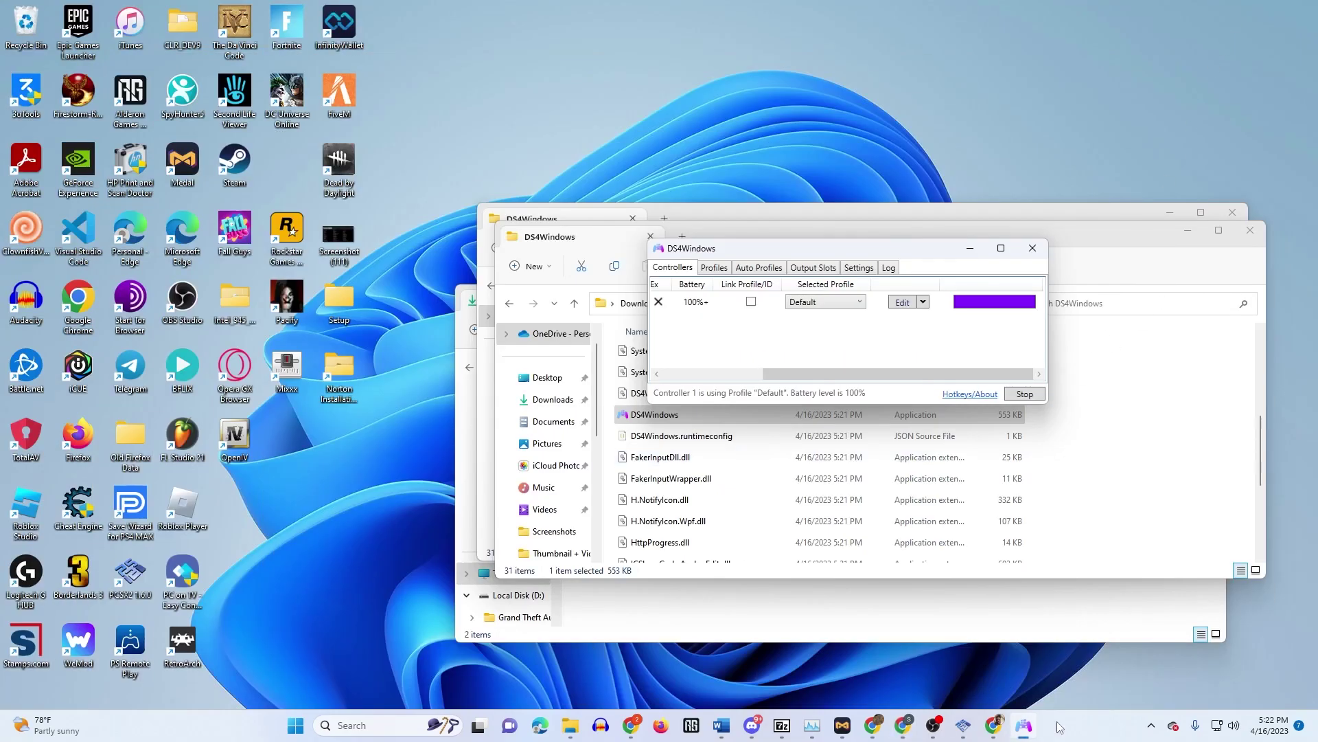
- Bring the PCSX2 Nightly game list to the front and look through its View menu
{"action": "left_click", "coordinate": [963, 725]}
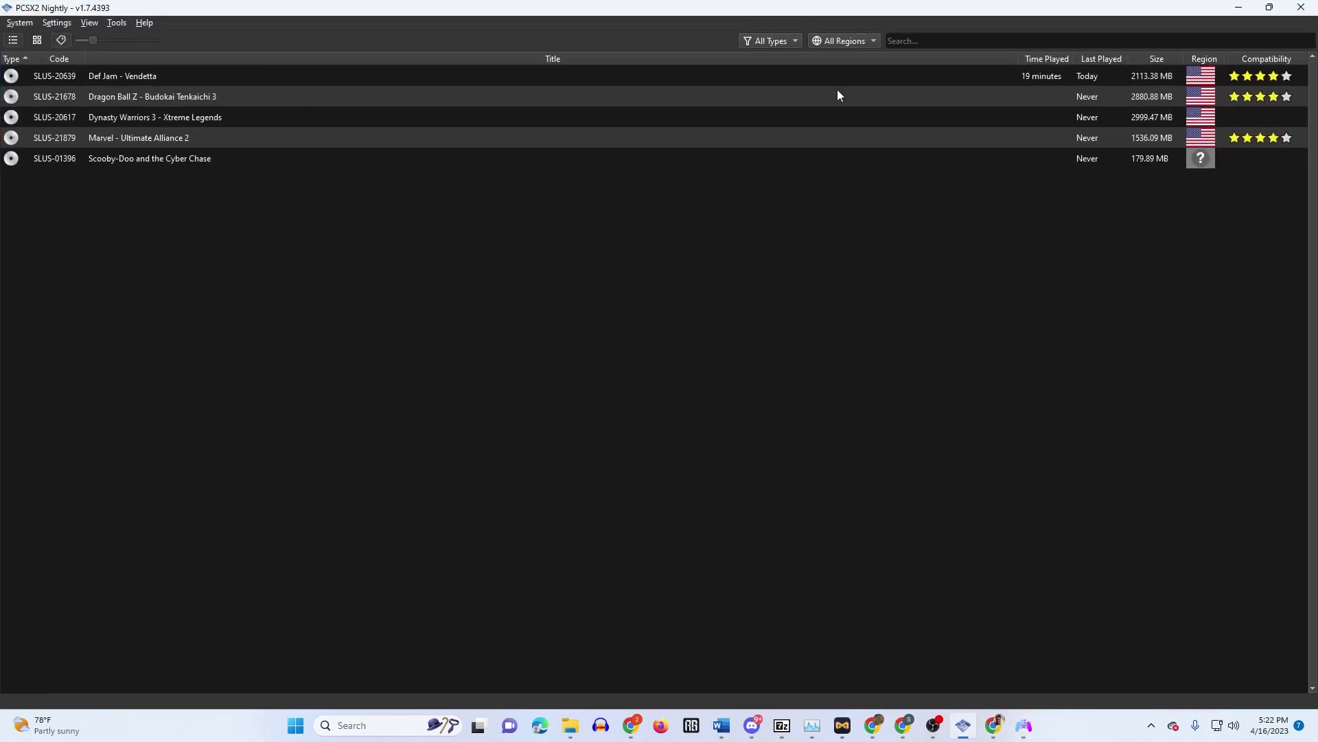
{"action": "left_click", "coordinate": [89, 23]}
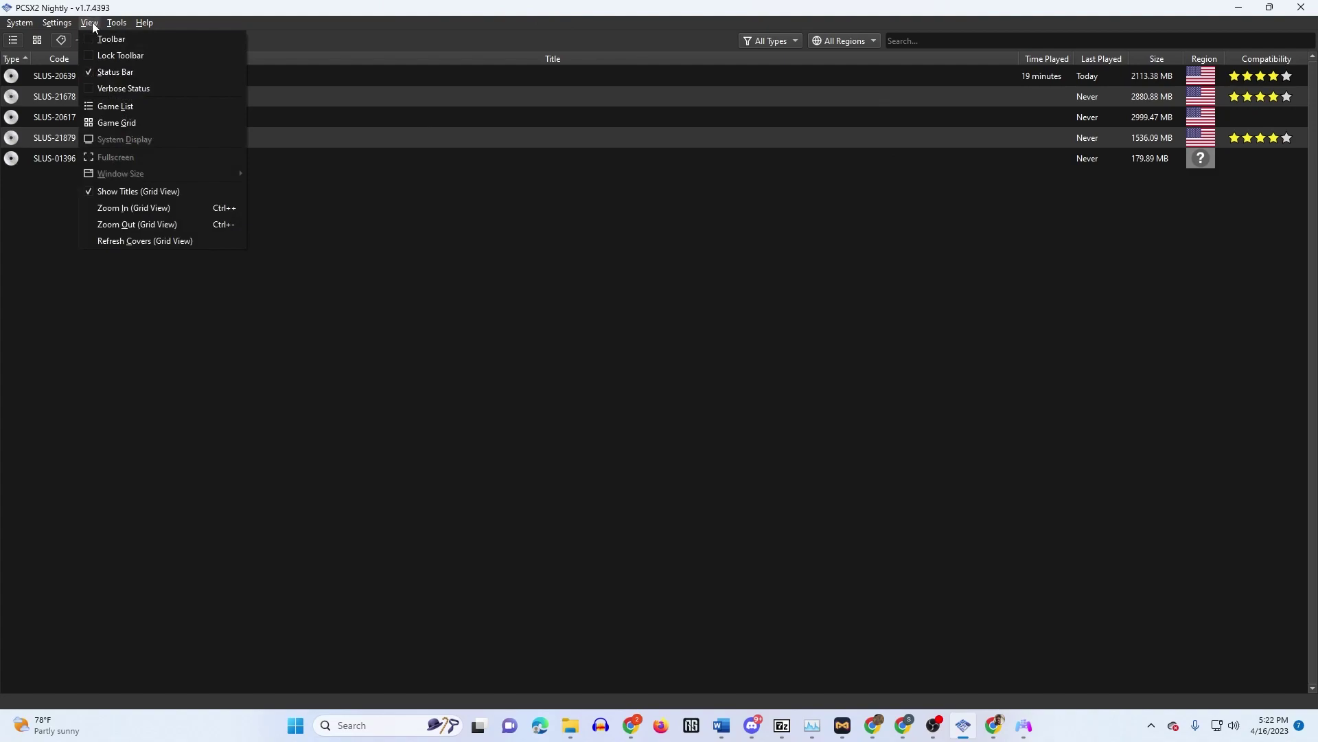
{"action": "mouse_move", "coordinate": [108, 26]}
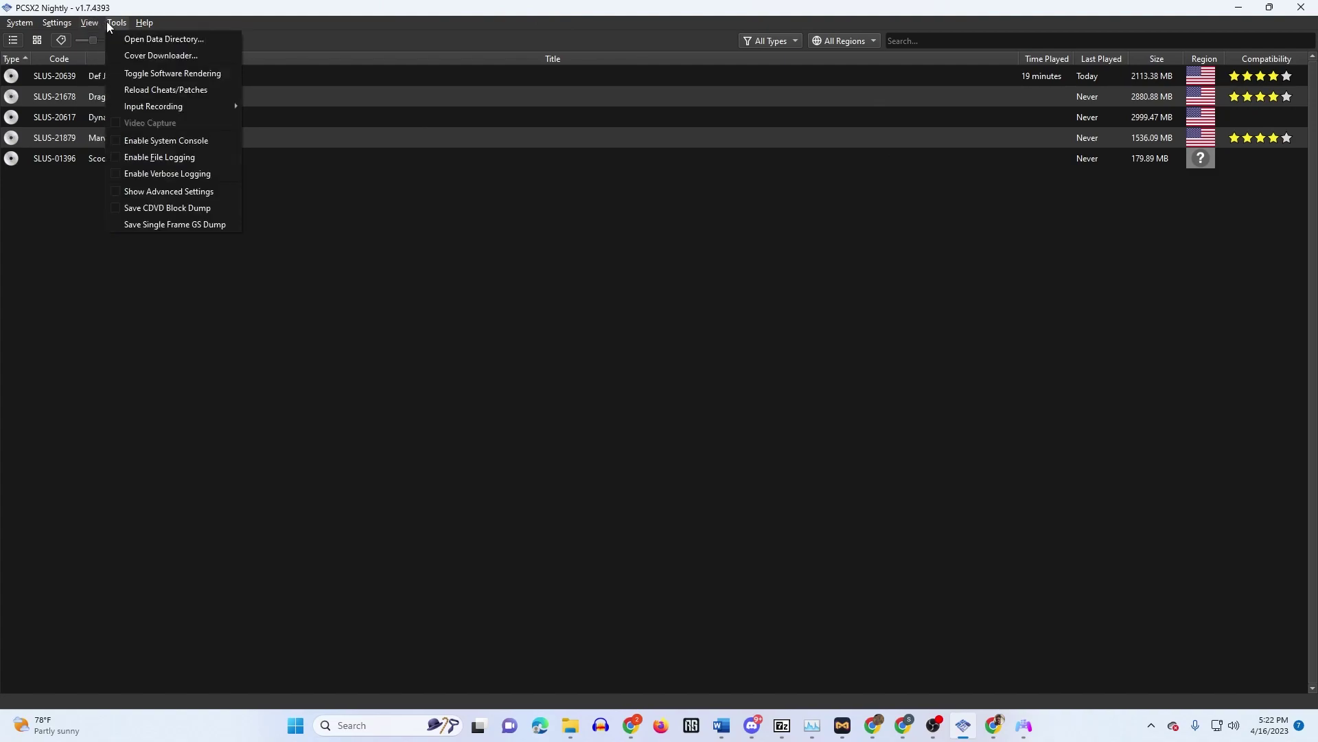
{"action": "mouse_move", "coordinate": [56, 22]}
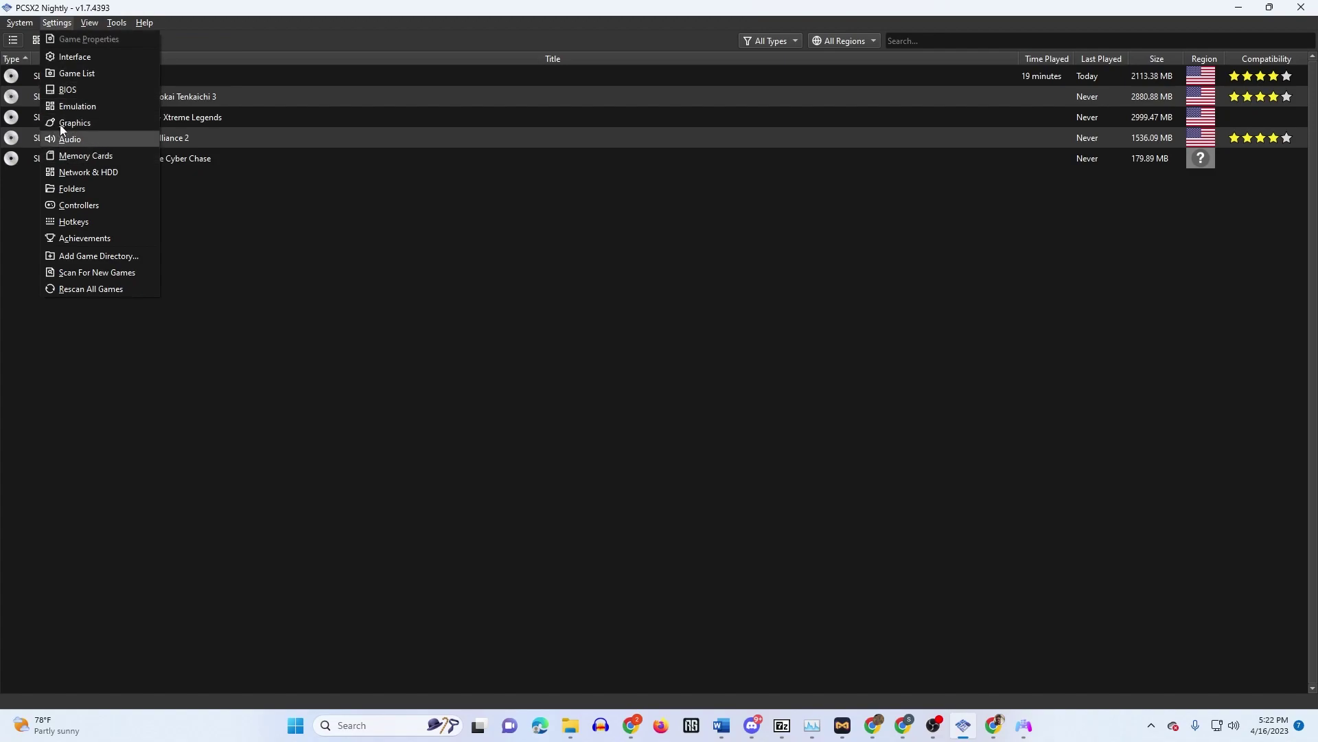
- In Controller Port 1 DualShock 2 bindings, rebind D-Pad Left, Right, Down and Left Analog Left
{"action": "left_click", "coordinate": [72, 203]}
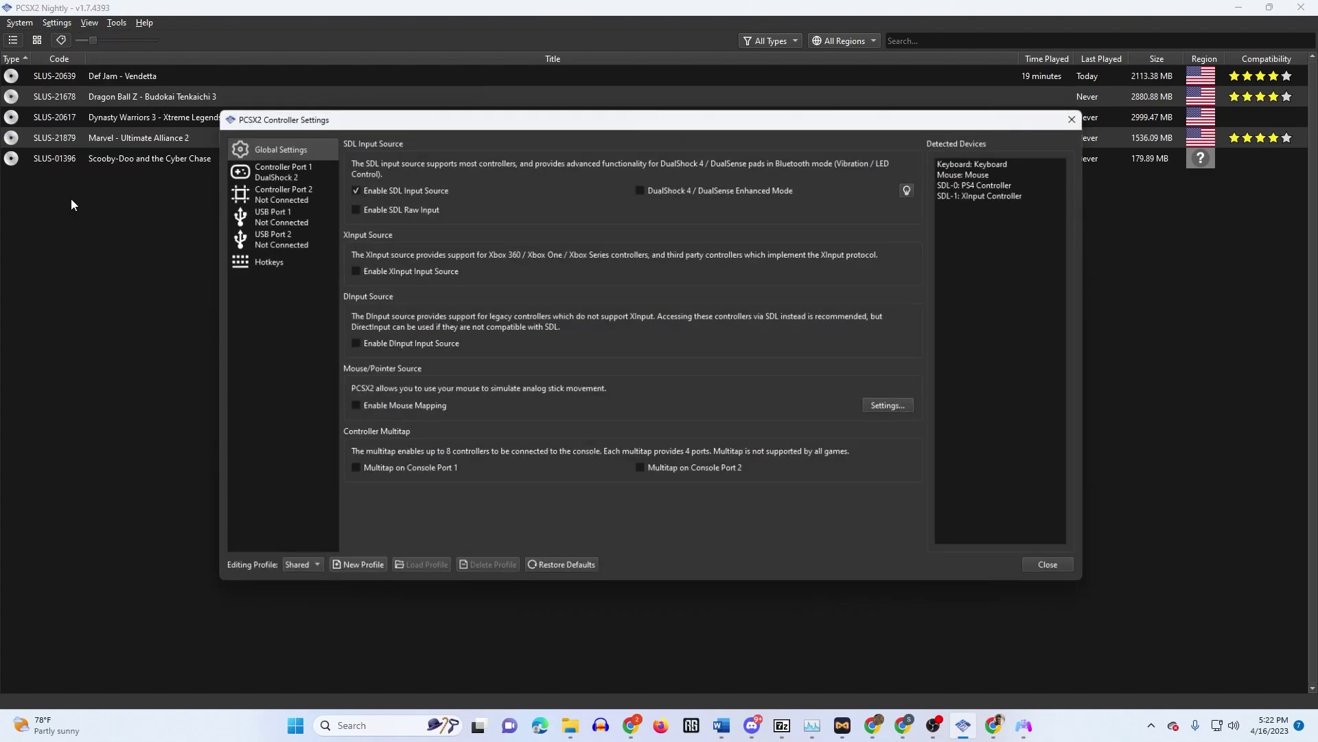
{"action": "left_click", "coordinate": [264, 168]}
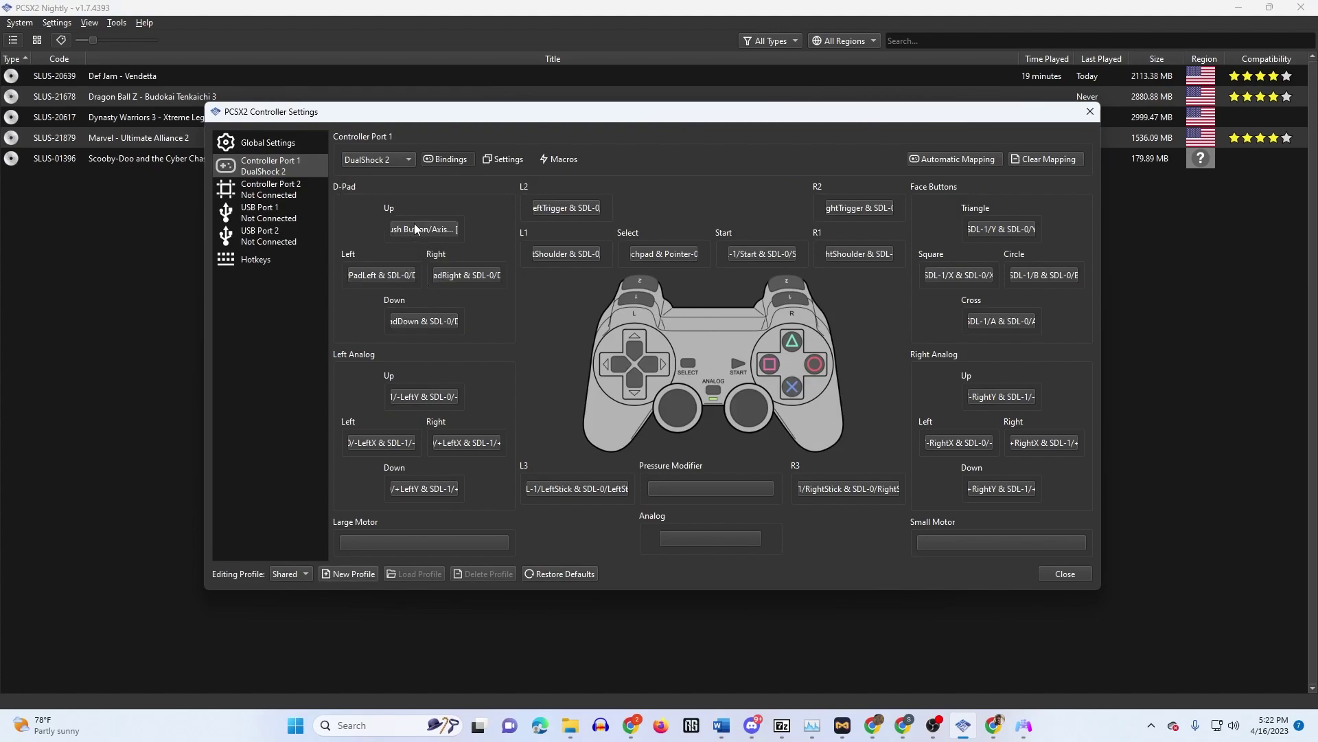
{"action": "left_click", "coordinate": [398, 275]}
{"action": "left_click", "coordinate": [446, 275]}
{"action": "left_click", "coordinate": [442, 321]}
{"action": "left_click", "coordinate": [398, 444]}
- Rebind Select, Start, Triangle, Square, Circle and Cross to the PS4 controller
{"action": "left_click", "coordinate": [657, 253]}
{"action": "left_click", "coordinate": [787, 254]}
{"action": "left_click", "coordinate": [1028, 231]}
{"action": "left_click", "coordinate": [959, 270]}
{"action": "left_click", "coordinate": [1022, 273]}
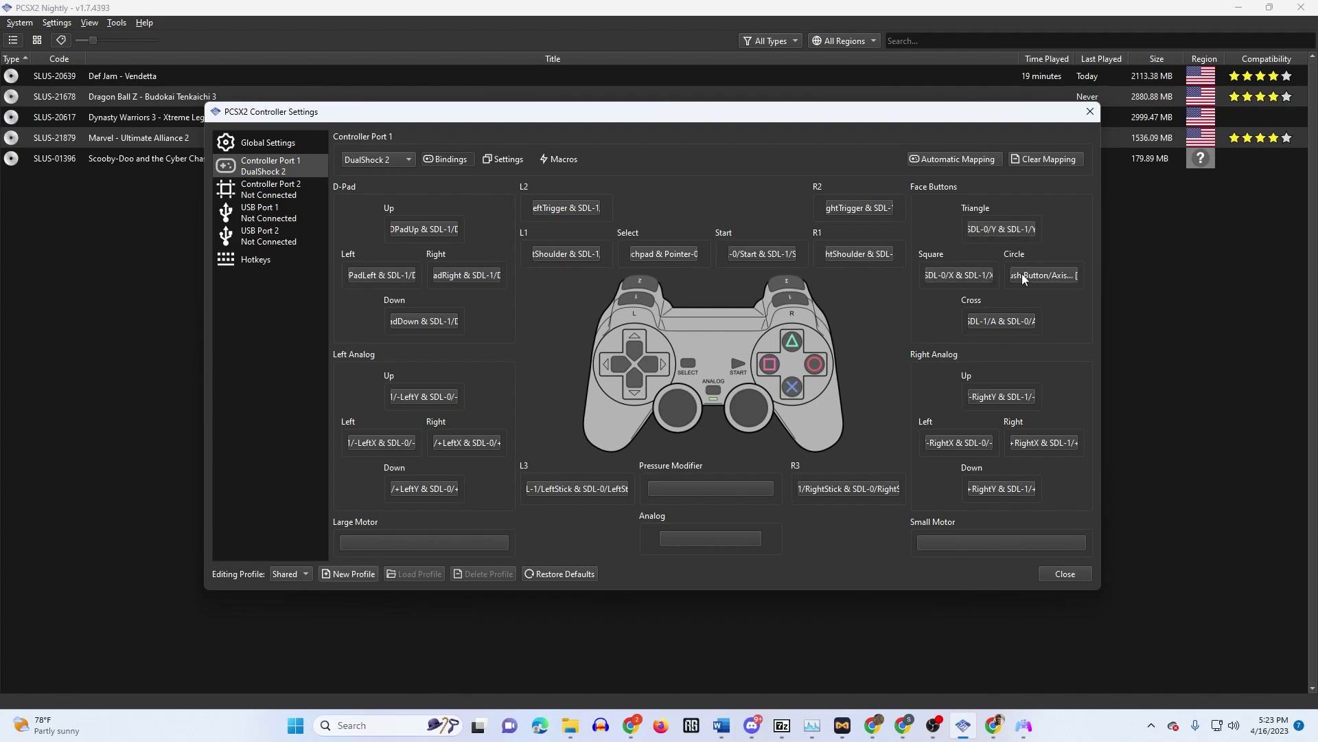
{"action": "left_click", "coordinate": [1018, 323]}
- Rebind Right Analog Up, Left and Right plus L3 and R3, check profiles, and close settings
{"action": "left_click", "coordinate": [987, 395]}
{"action": "left_click", "coordinate": [953, 442]}
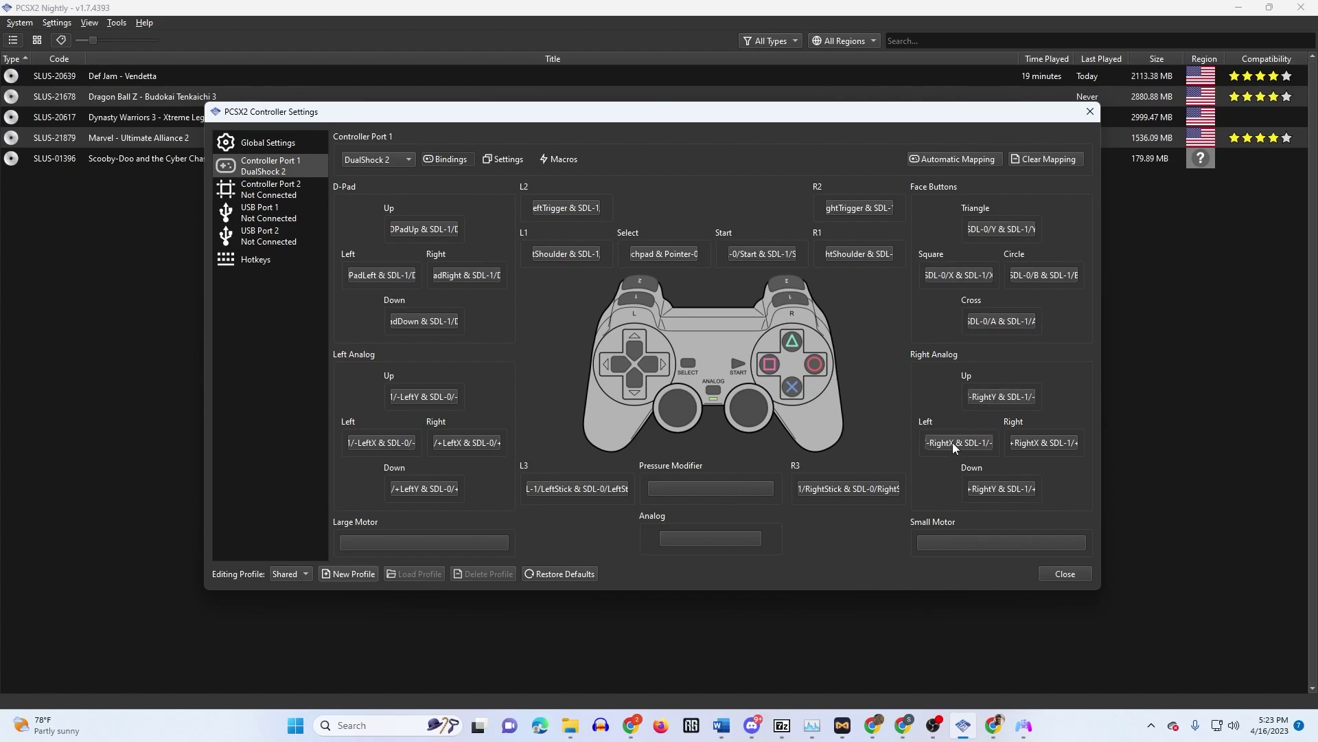
{"action": "left_click", "coordinate": [1028, 442]}
{"action": "left_click", "coordinate": [552, 494]}
{"action": "left_click", "coordinate": [821, 493]}
{"action": "left_click", "coordinate": [306, 577]}
{"action": "left_click", "coordinate": [1066, 574]}
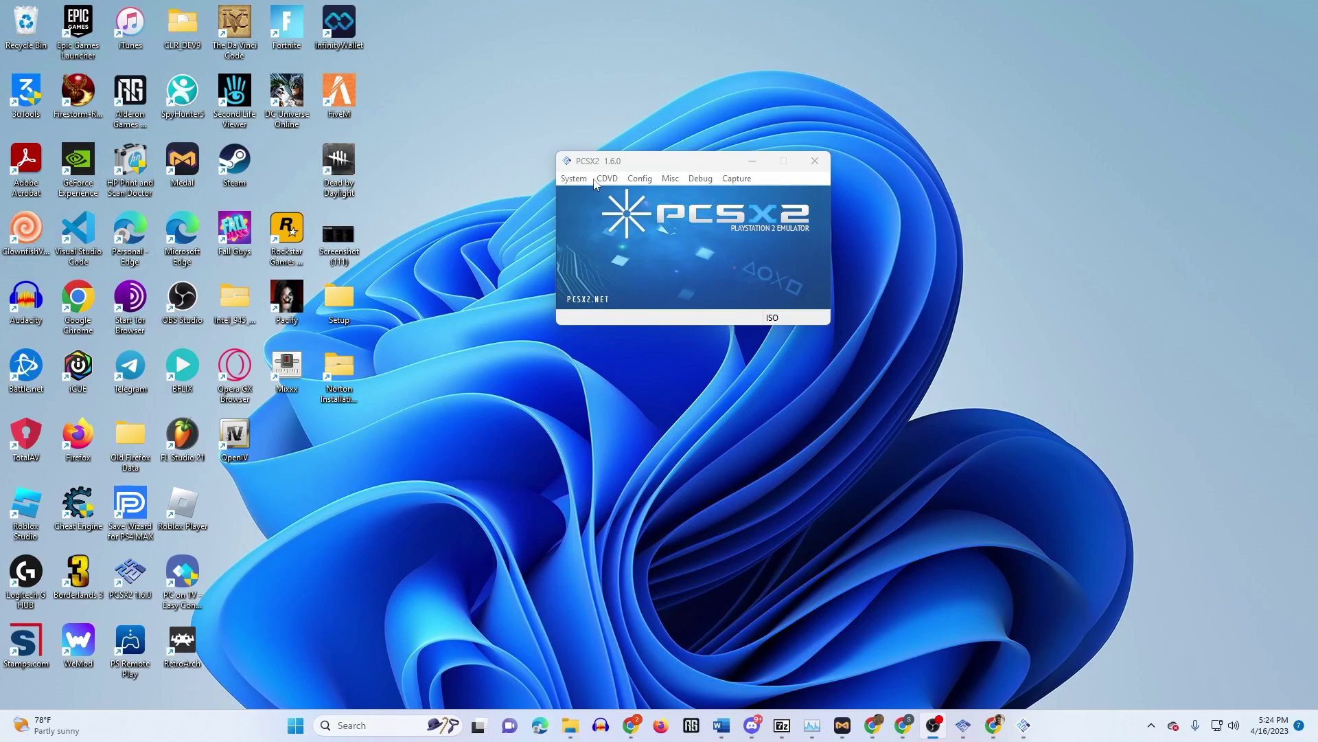
- Open the Controllers (PAD) plugin settings and switch to the Pad 1 tab
{"action": "left_click", "coordinate": [640, 179]}
{"action": "left_click", "coordinate": [670, 178]}
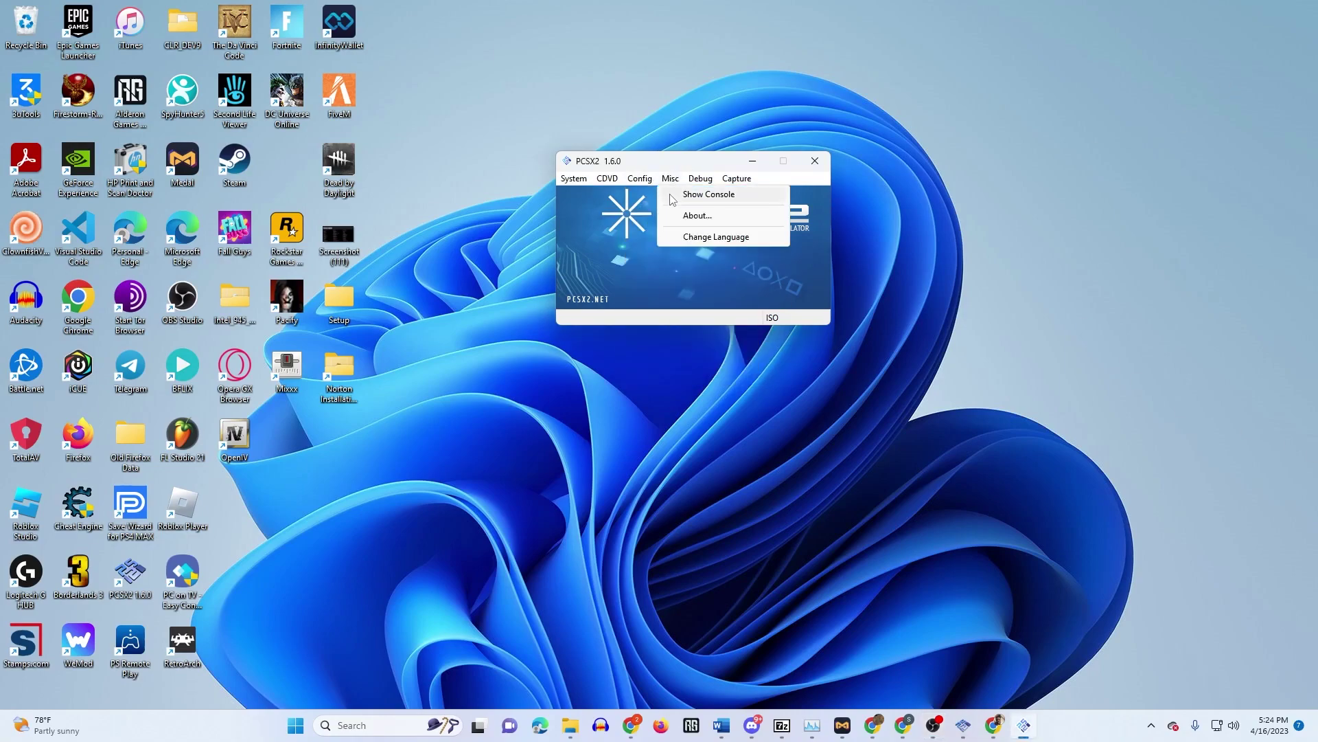
{"action": "mouse_move", "coordinate": [640, 178]}
{"action": "mouse_move", "coordinate": [686, 276]}
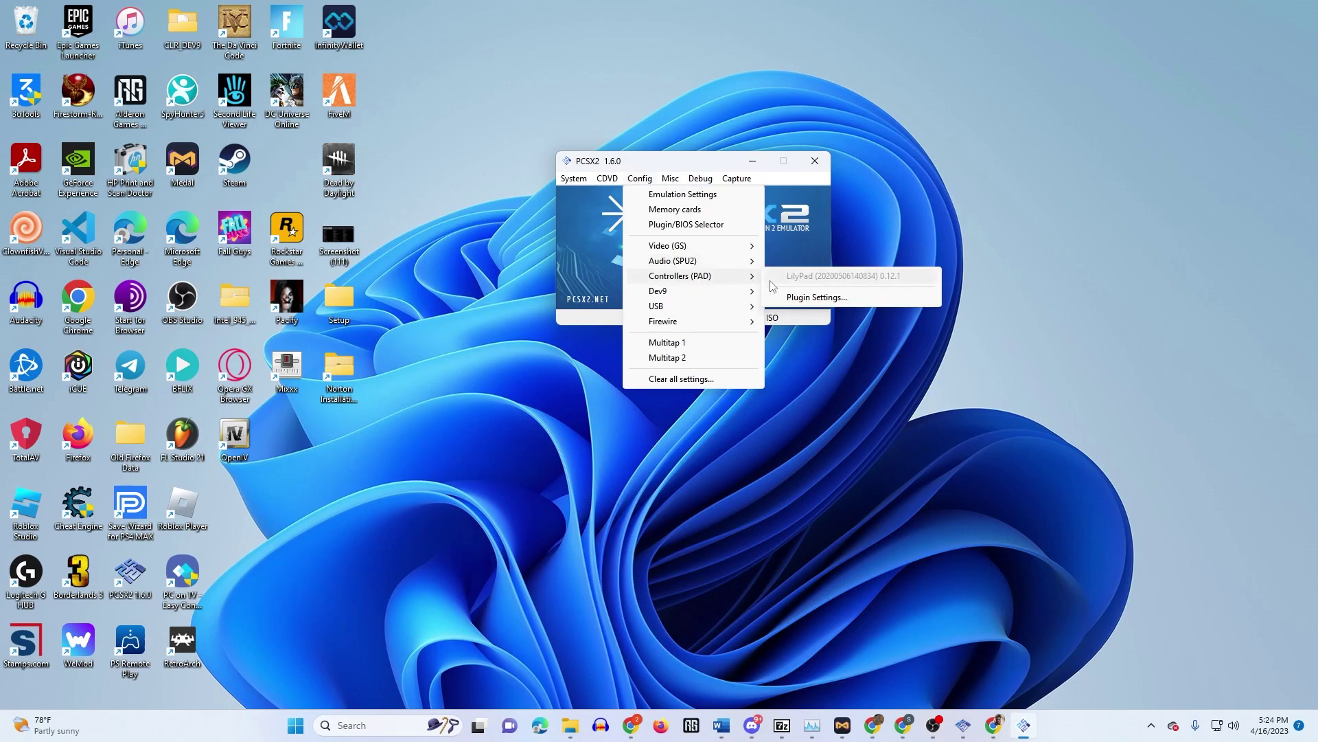
{"action": "left_click", "coordinate": [786, 297]}
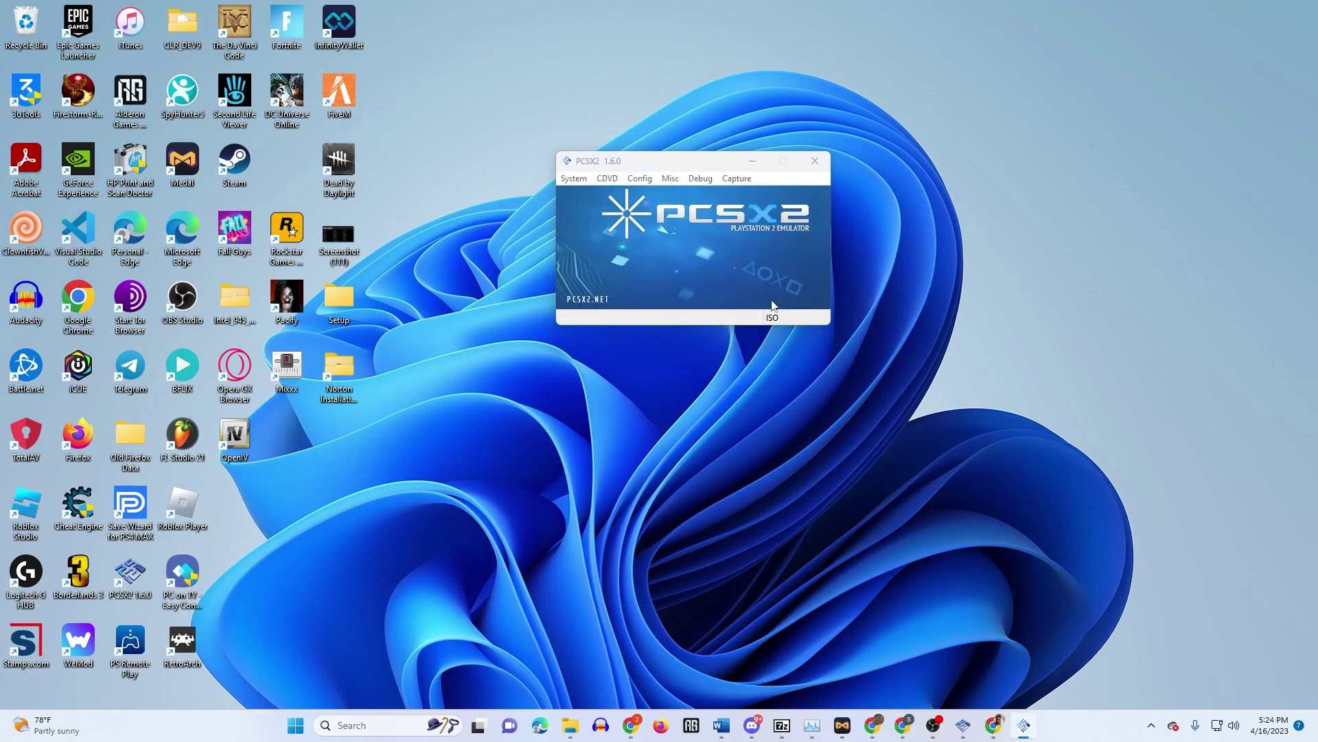
{"action": "left_click", "coordinate": [618, 197]}
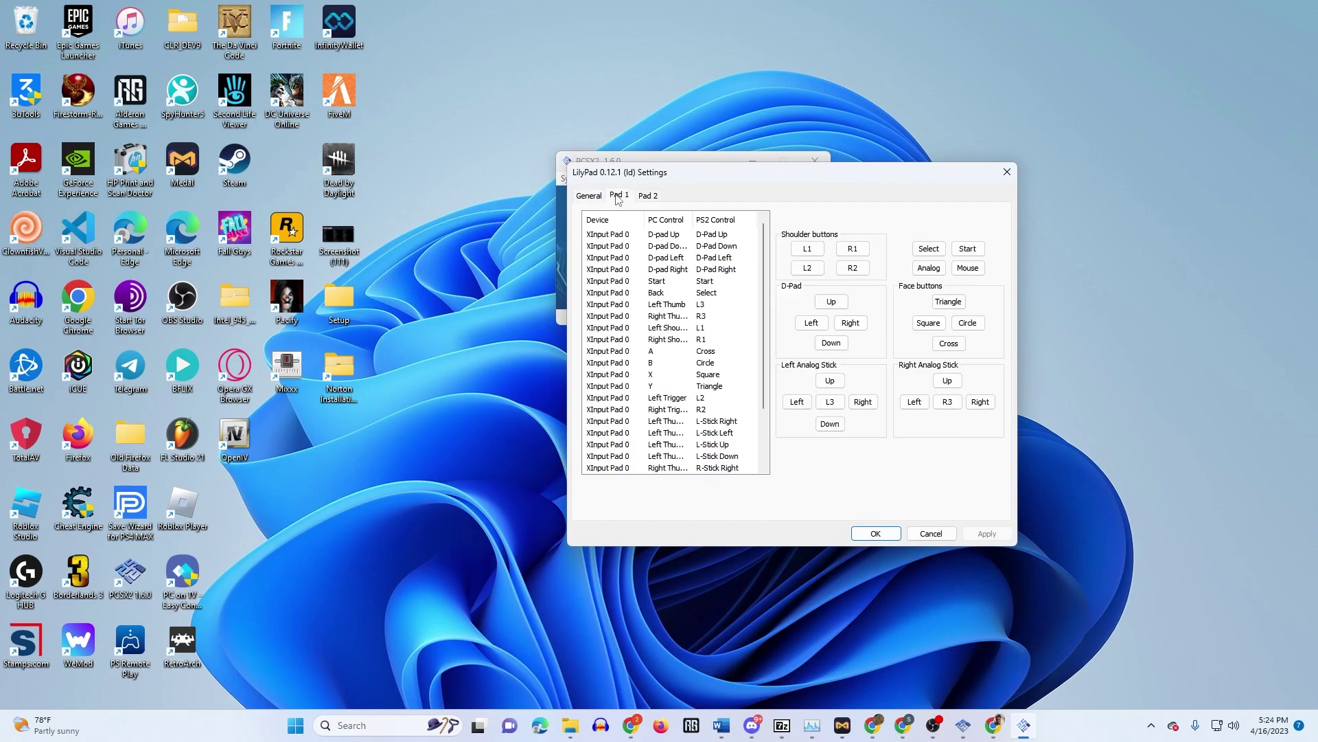
- Bind L1, L2, R1, R2 and D-Pad Up, Left, Right, Down to the controller
{"action": "left_click", "coordinate": [824, 253]}
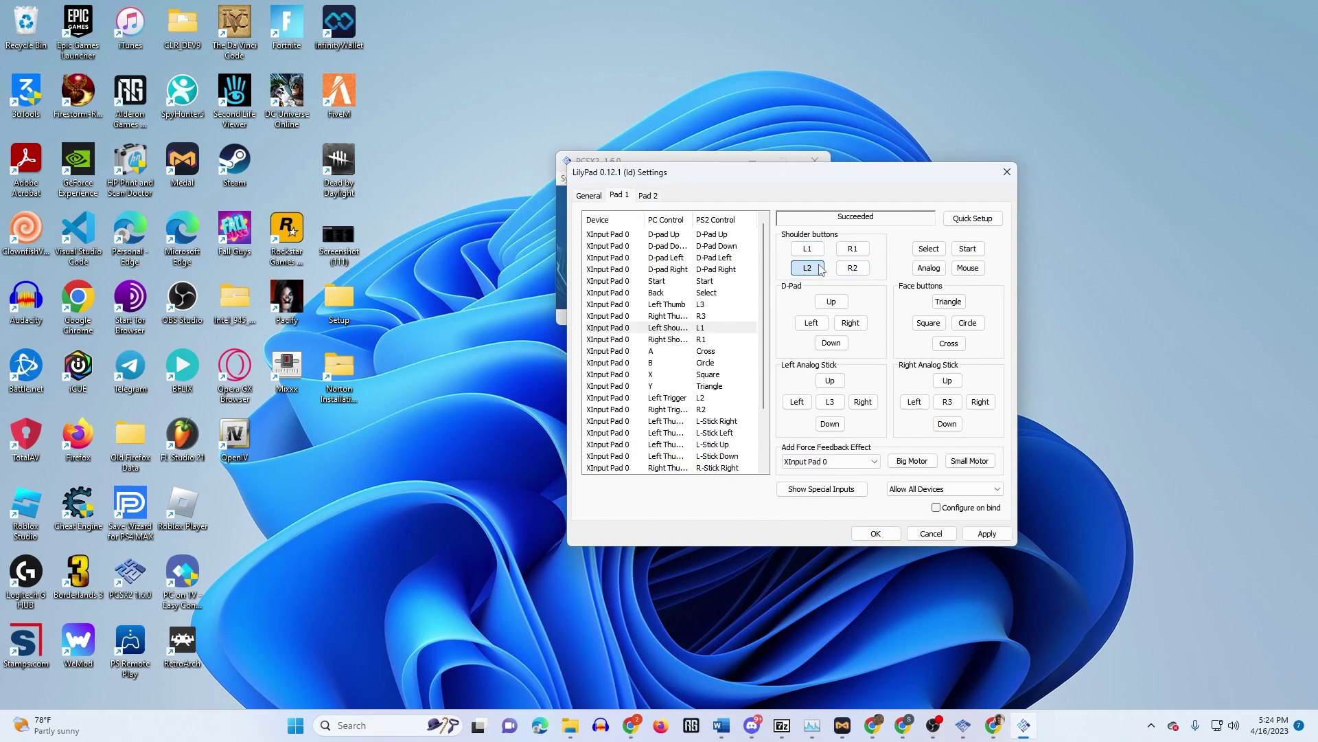
{"action": "left_click", "coordinate": [820, 268]}
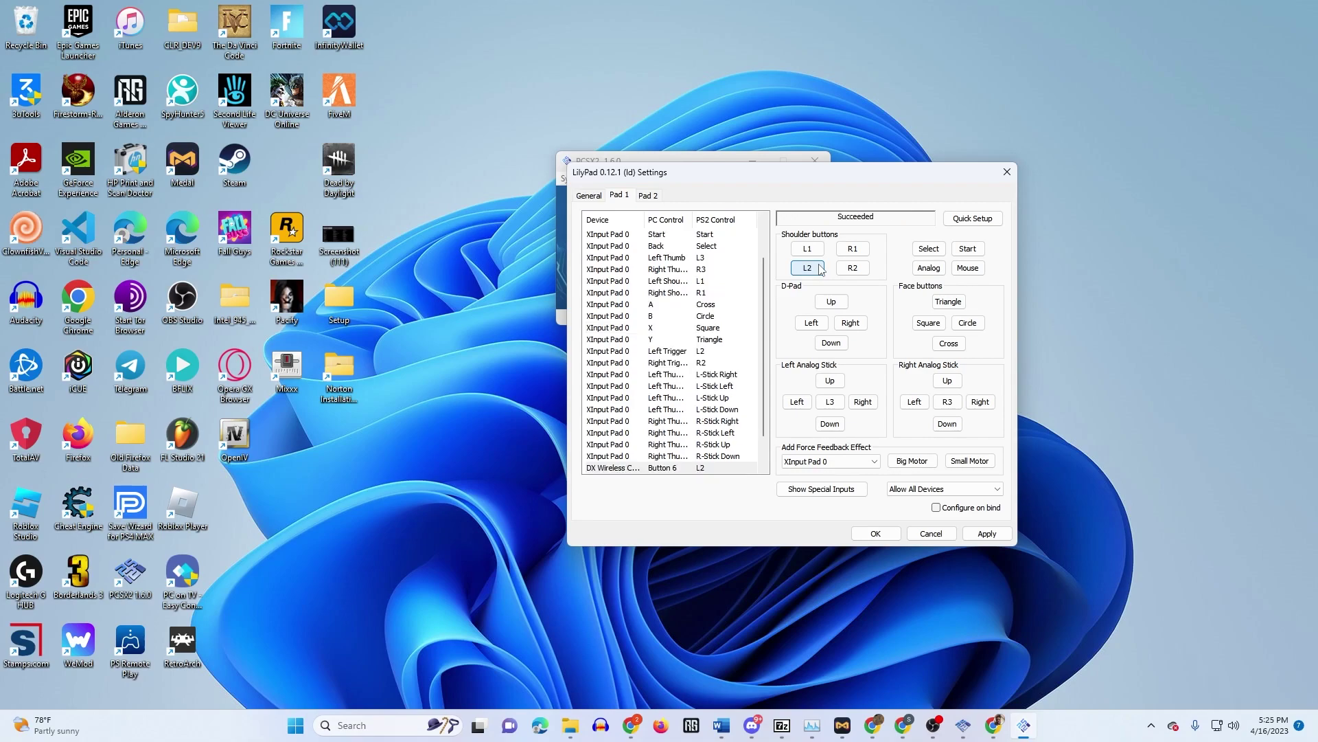
{"action": "left_click", "coordinate": [850, 250]}
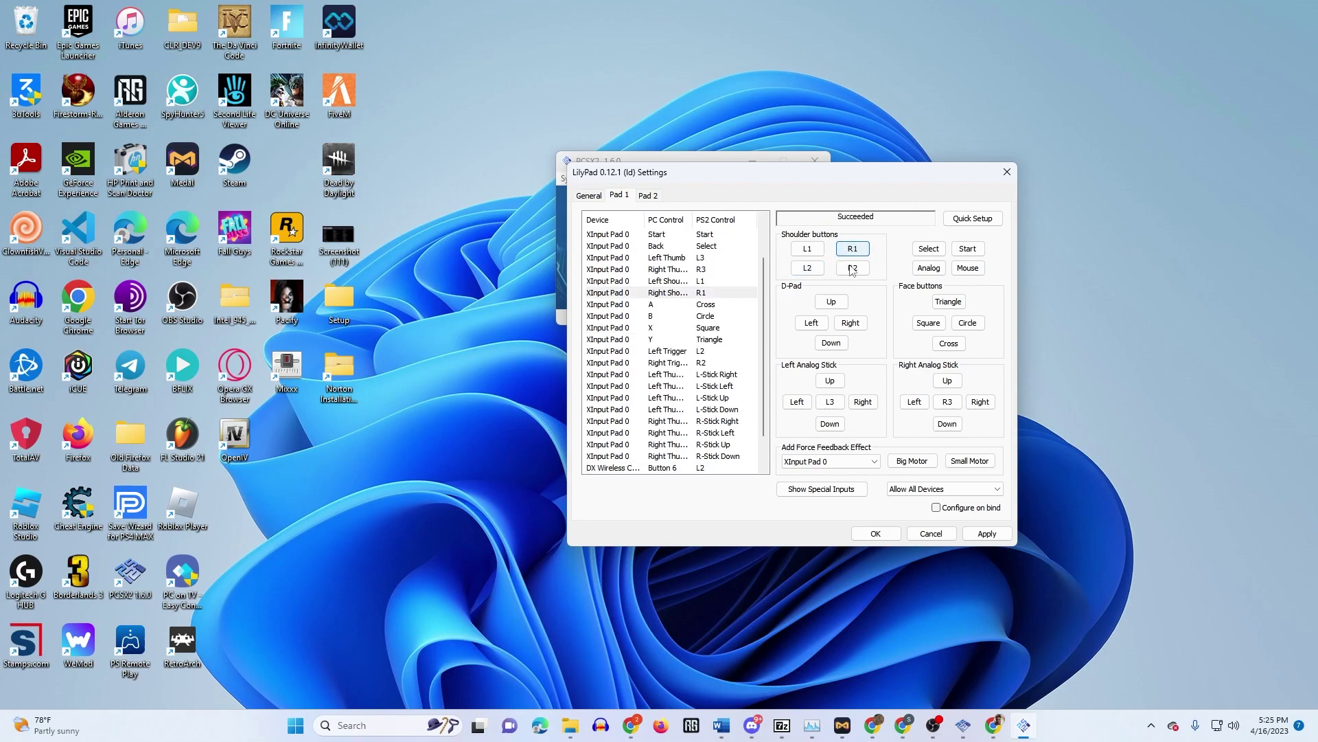
{"action": "left_click", "coordinate": [852, 269]}
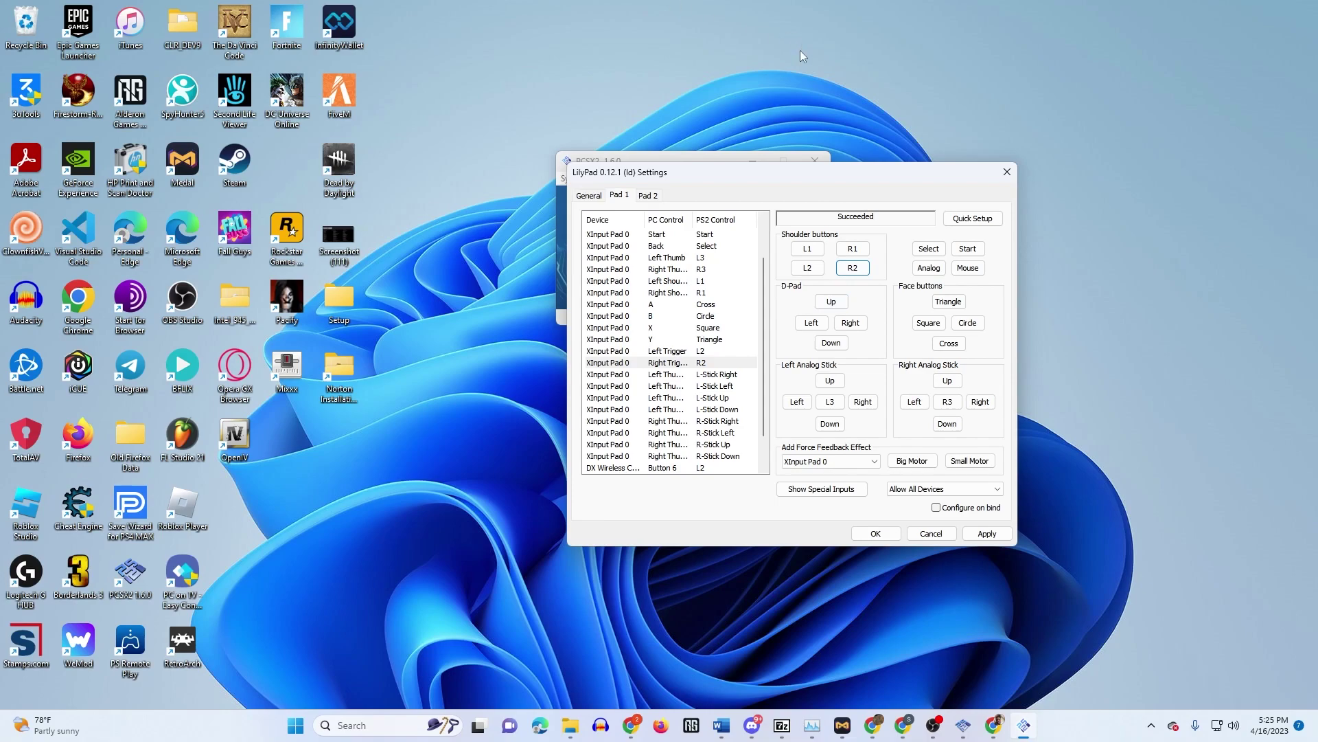
{"action": "left_click", "coordinate": [832, 302]}
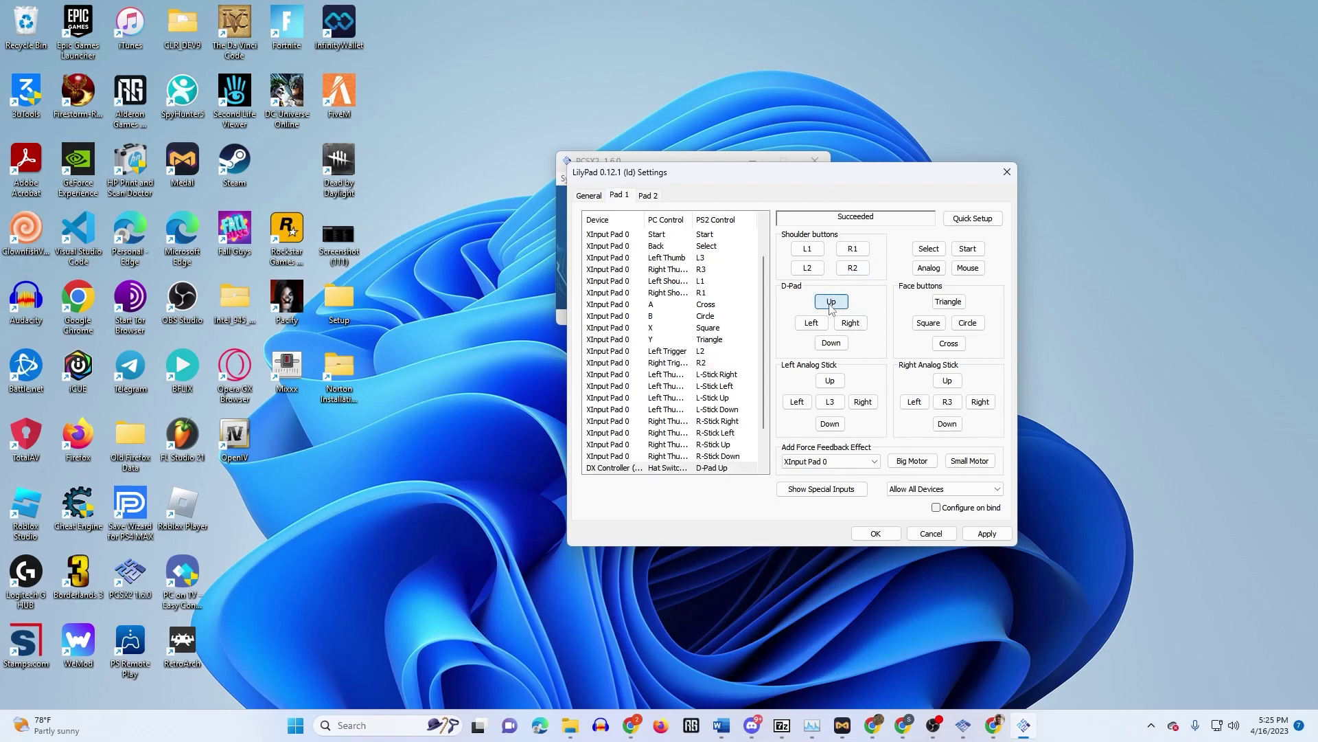
{"action": "left_click", "coordinate": [811, 323]}
{"action": "left_click", "coordinate": [851, 324]}
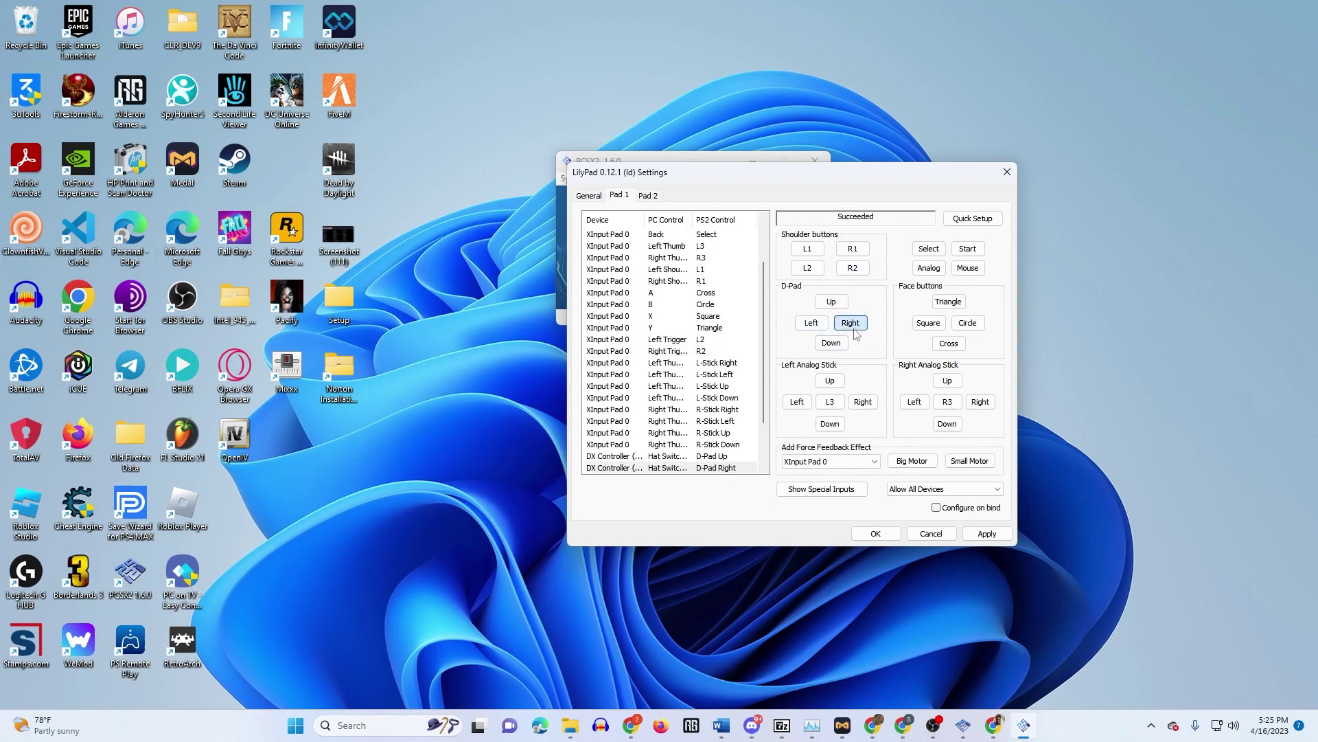
{"action": "left_click", "coordinate": [831, 343]}
- Bind the left and right analog stick directions plus L3 and R3 to the controller
{"action": "left_click", "coordinate": [829, 381]}
{"action": "left_click", "coordinate": [797, 401]}
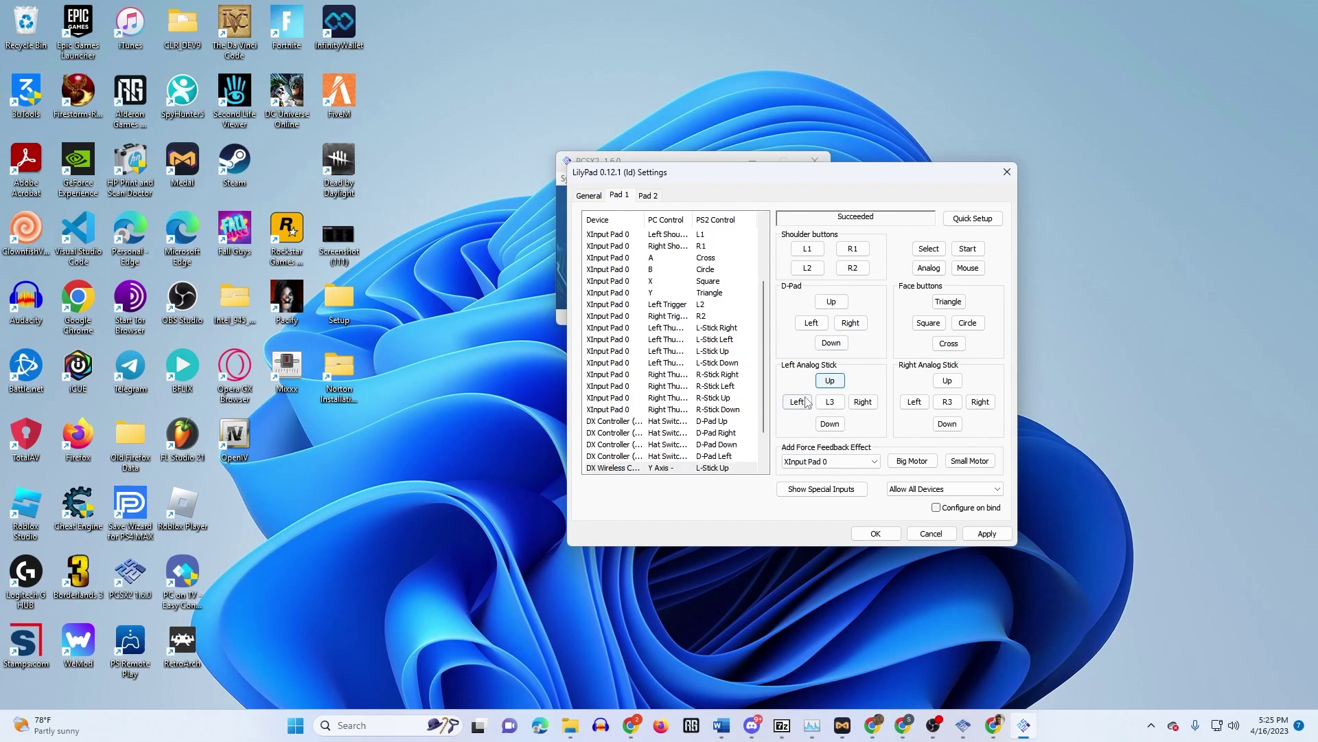
{"action": "left_click", "coordinate": [860, 403]}
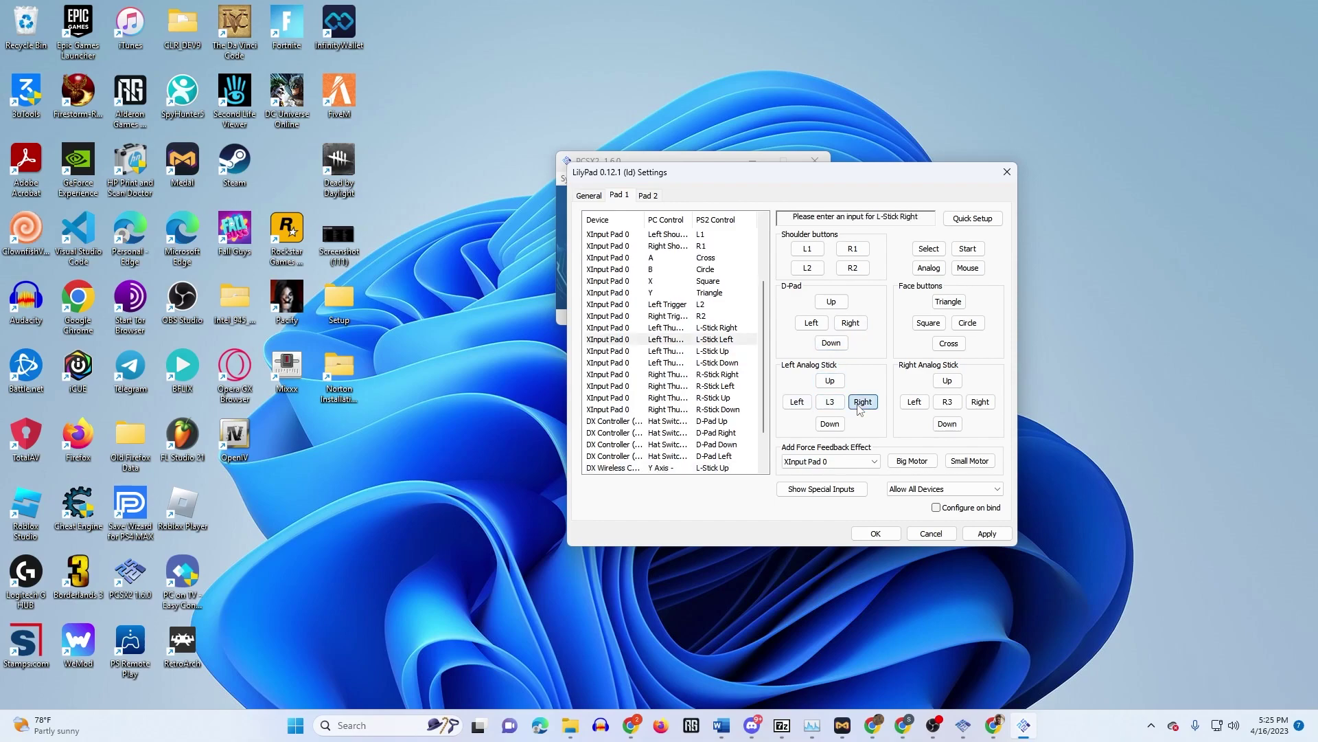
{"action": "left_click", "coordinate": [842, 423]}
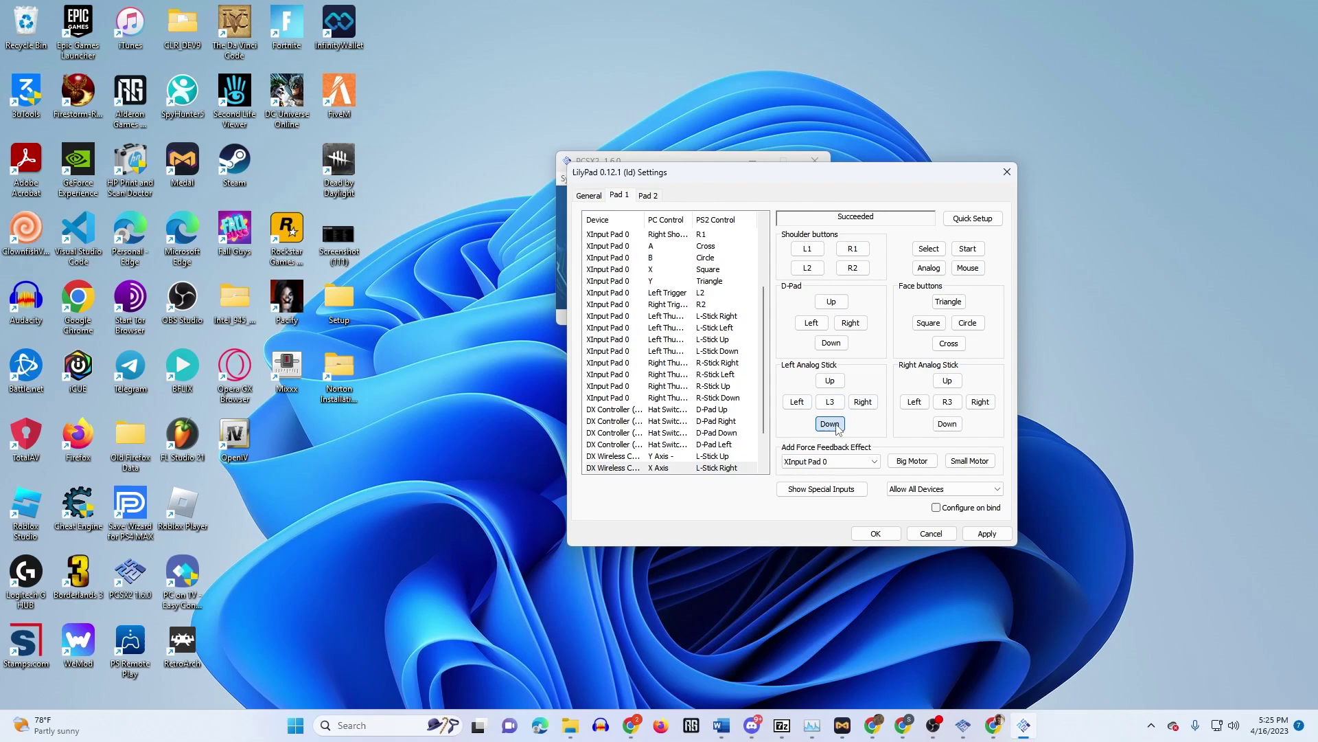
{"action": "left_click", "coordinate": [832, 404]}
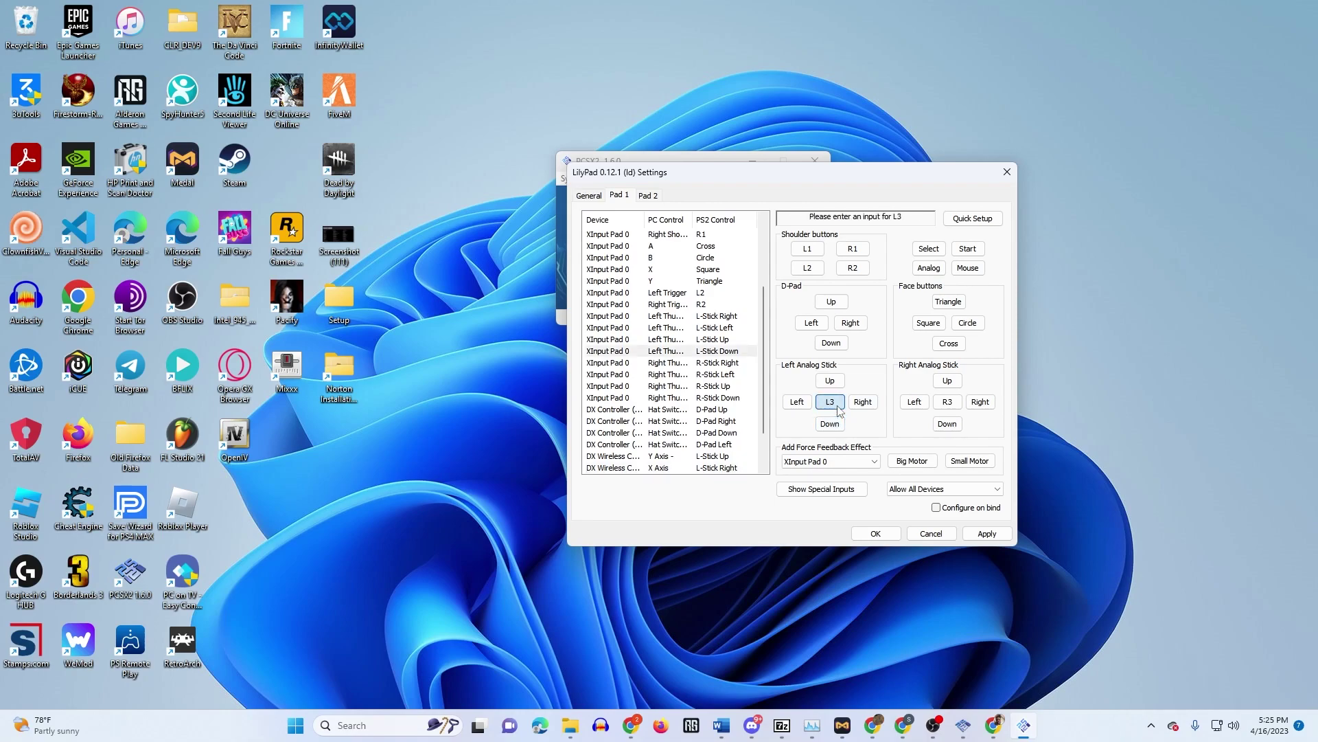
{"action": "left_click", "coordinate": [949, 381]}
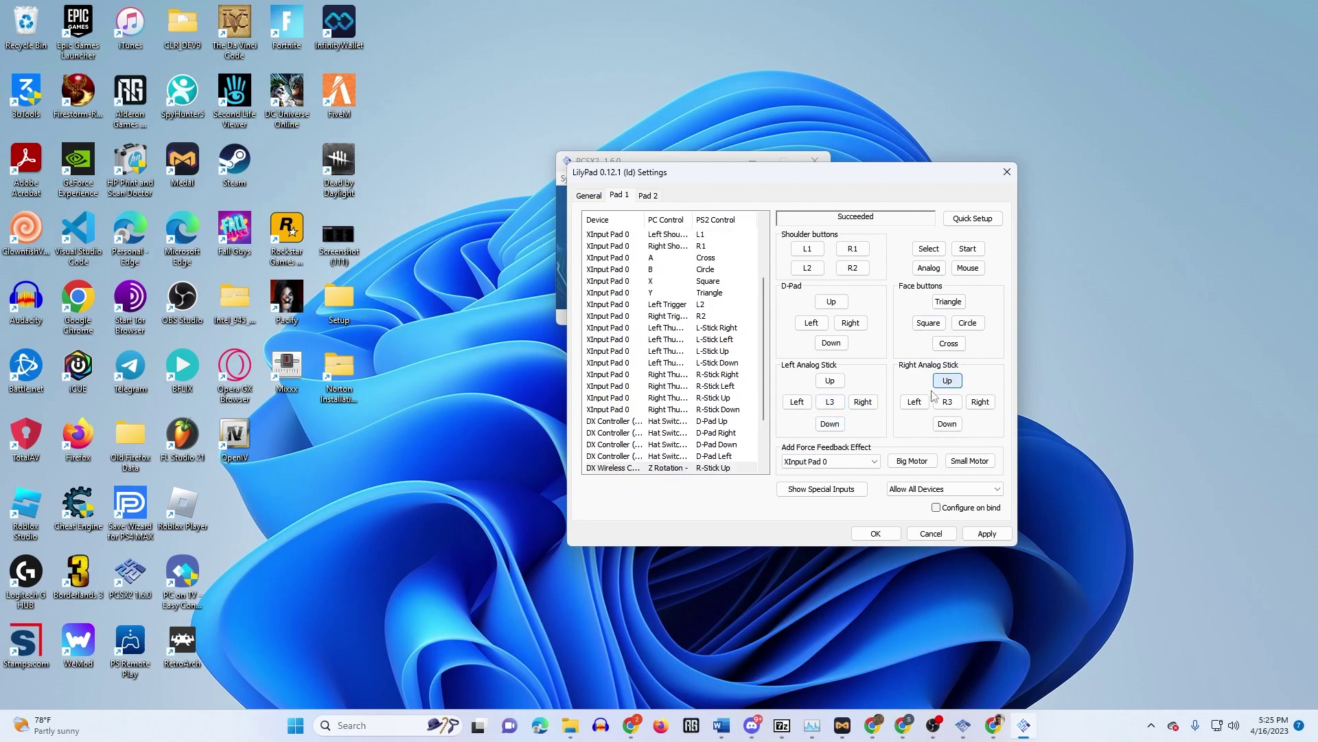
{"action": "left_click", "coordinate": [914, 402]}
{"action": "left_click", "coordinate": [979, 404]}
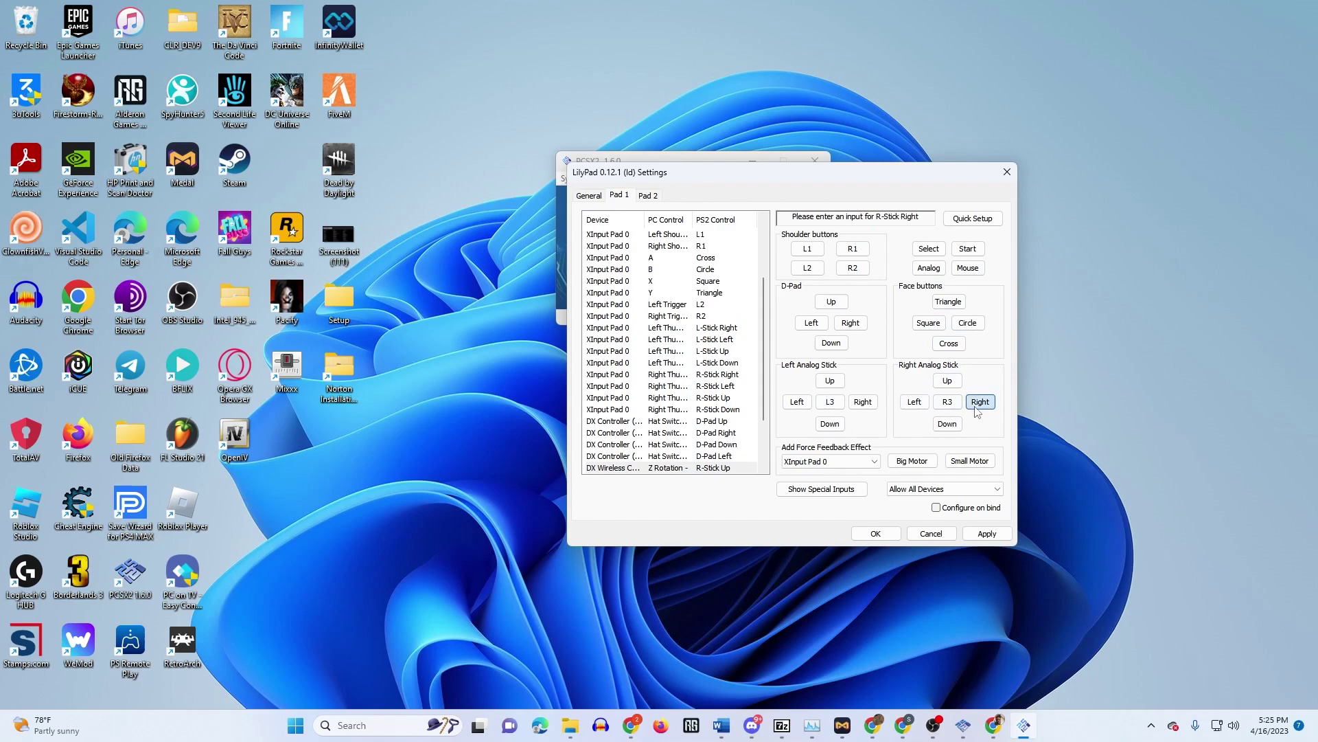
{"action": "left_click", "coordinate": [951, 426]}
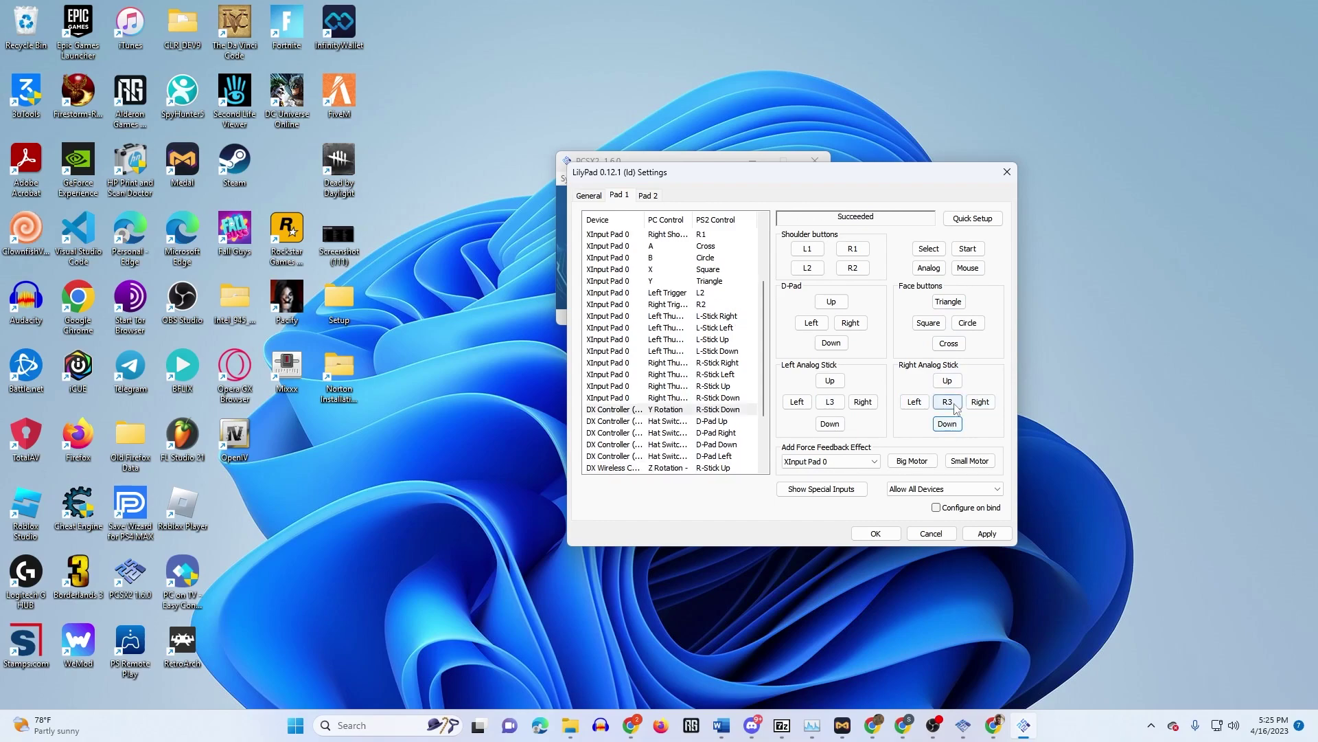
{"action": "left_click", "coordinate": [954, 406]}
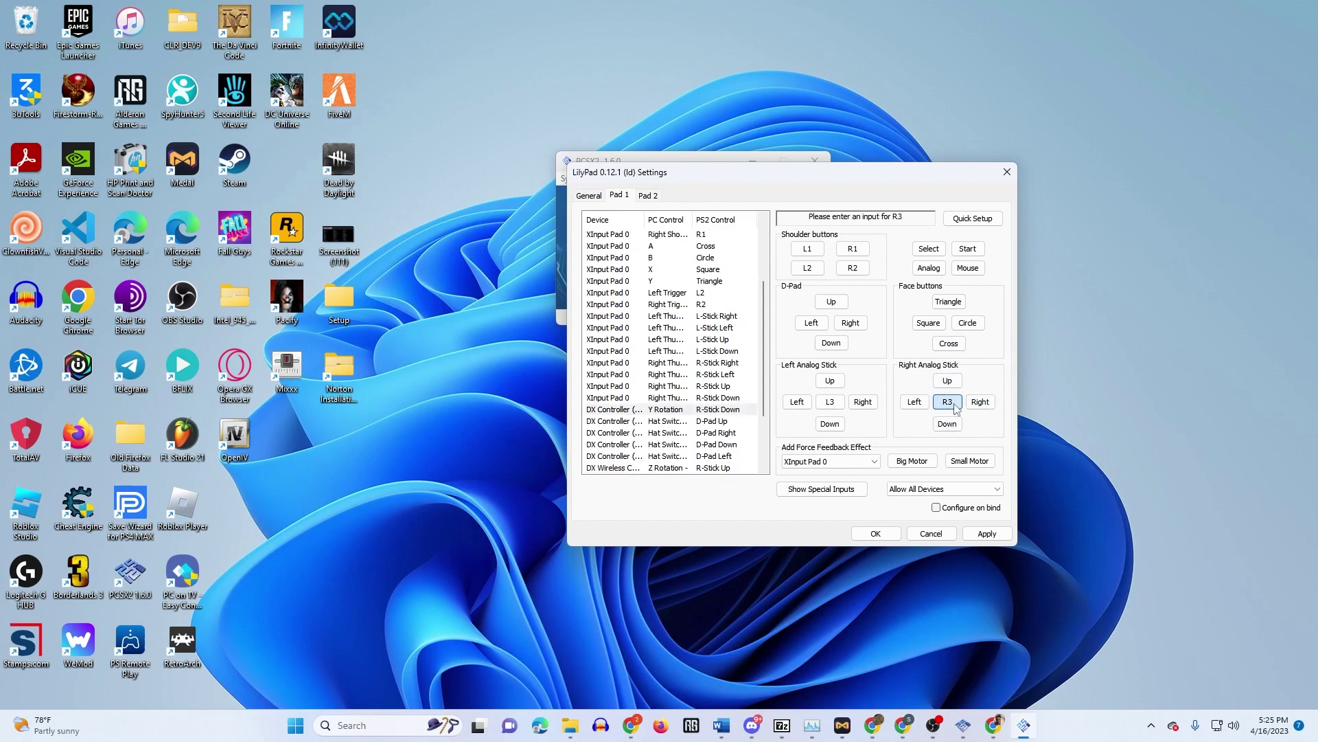
- Bind Triangle, Square, Circle, Cross, Select and Start, then apply the Pad 1 bindings
{"action": "left_click", "coordinate": [948, 303]}
{"action": "left_click", "coordinate": [940, 324]}
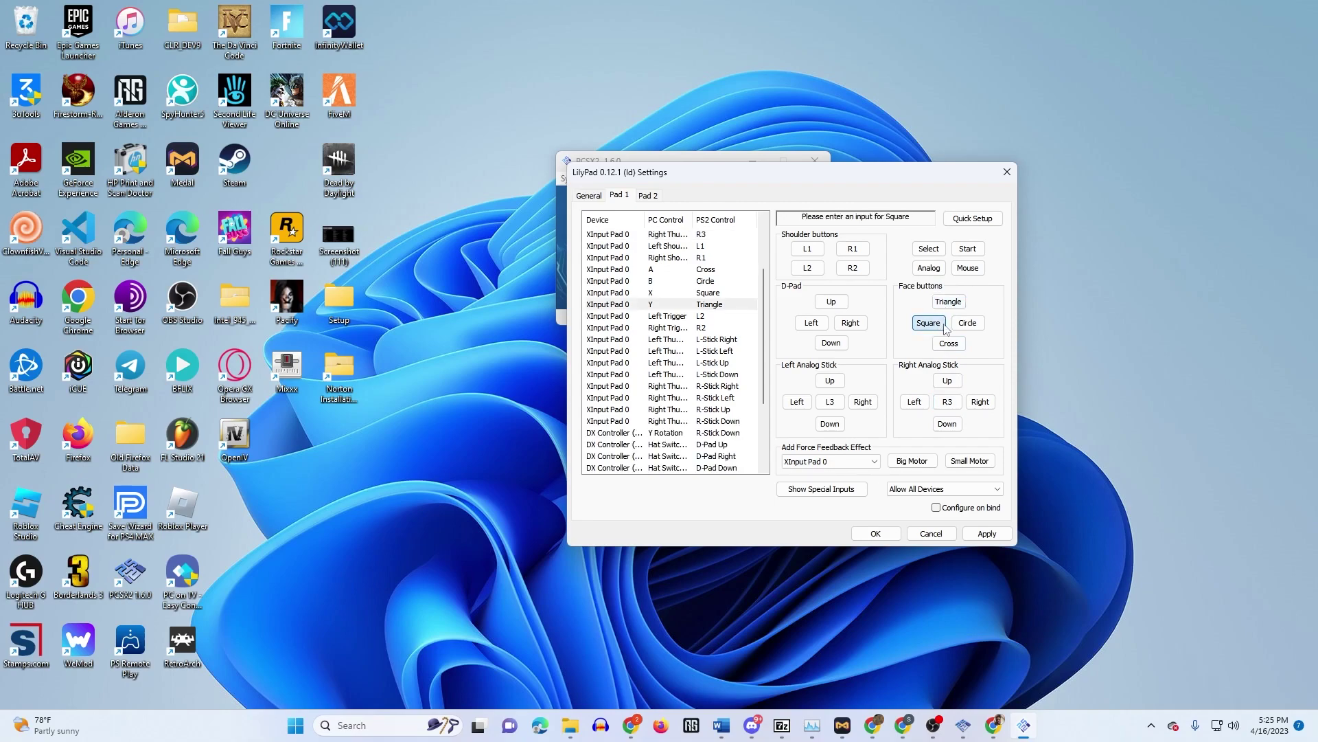
{"action": "left_click", "coordinate": [968, 327]}
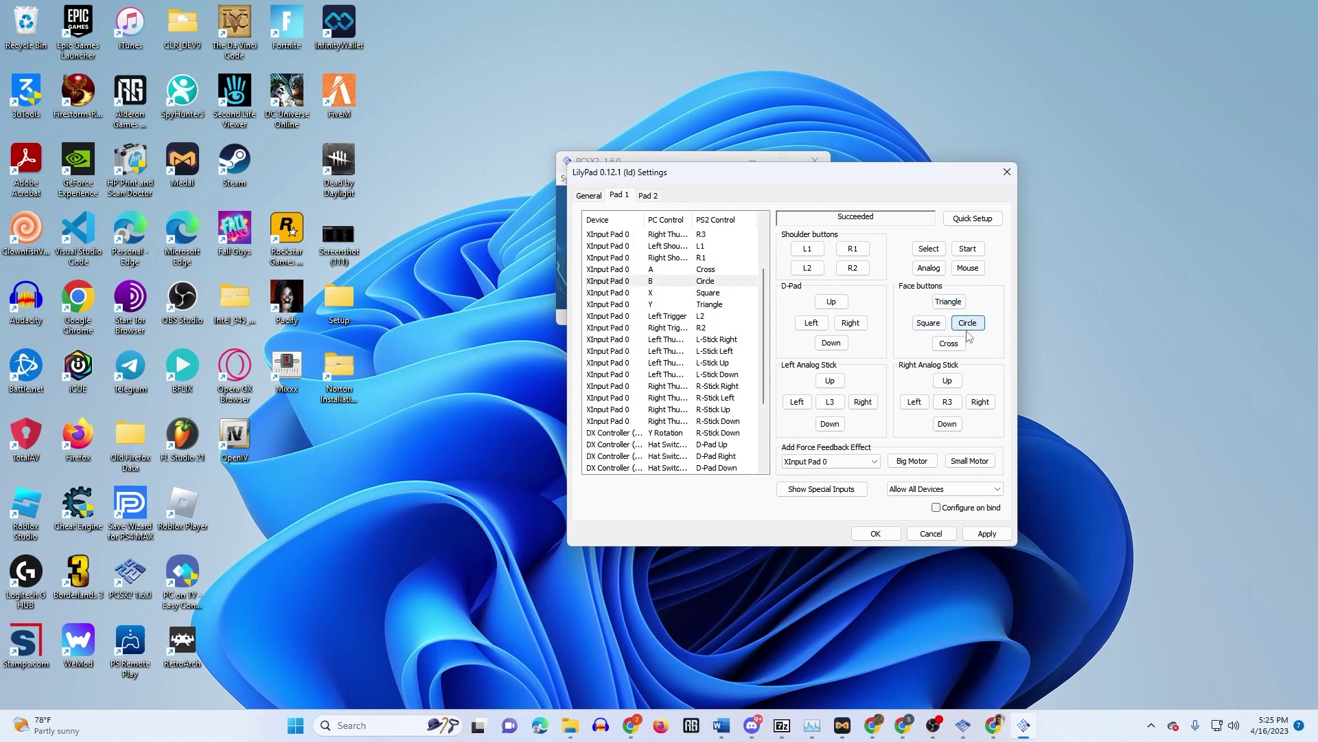
{"action": "left_click", "coordinate": [958, 345]}
{"action": "left_click", "coordinate": [928, 249]}
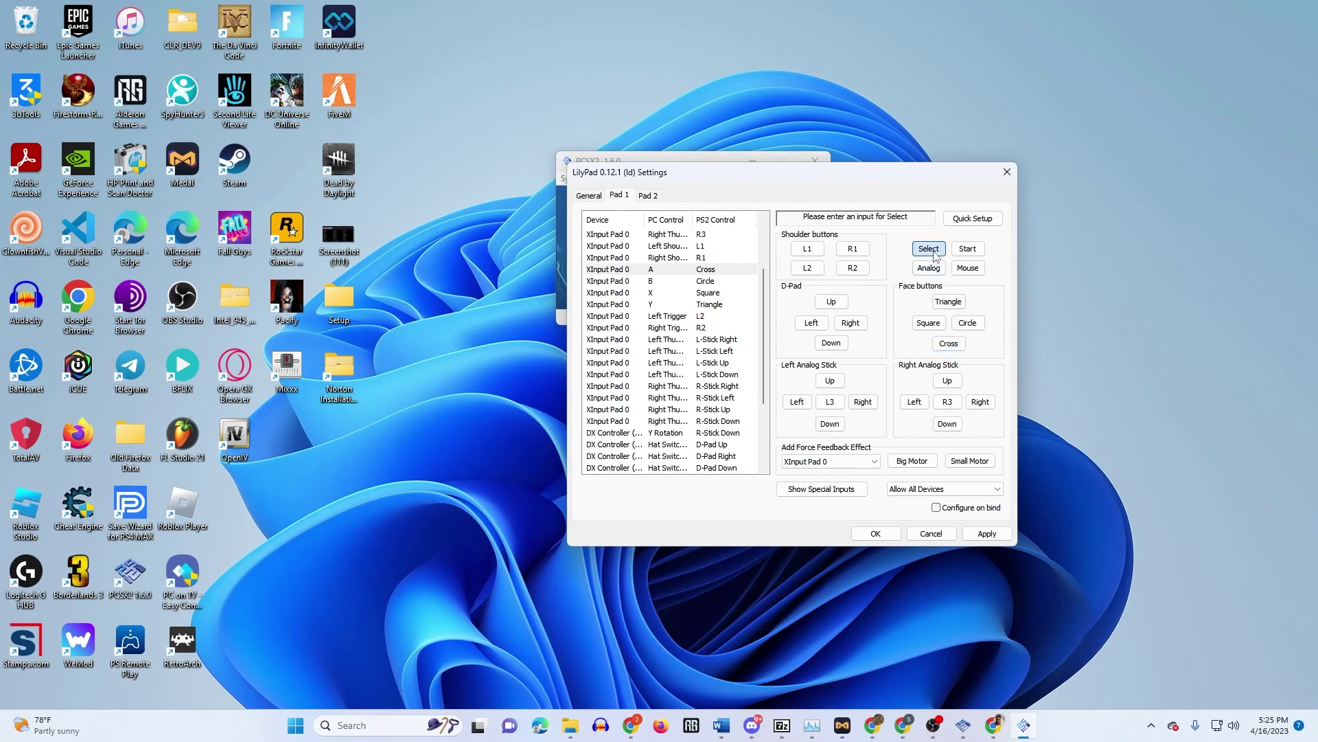
{"action": "left_click", "coordinate": [977, 255]}
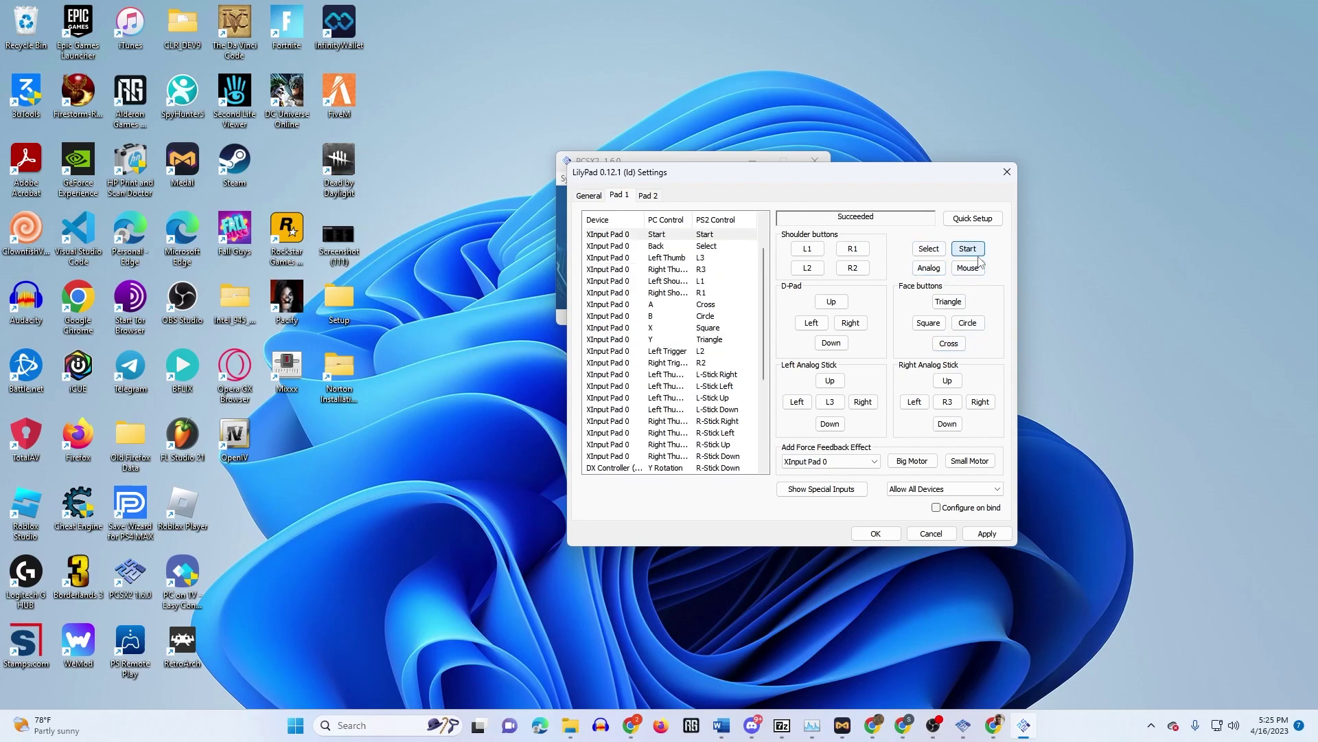
{"action": "left_click", "coordinate": [987, 533]}
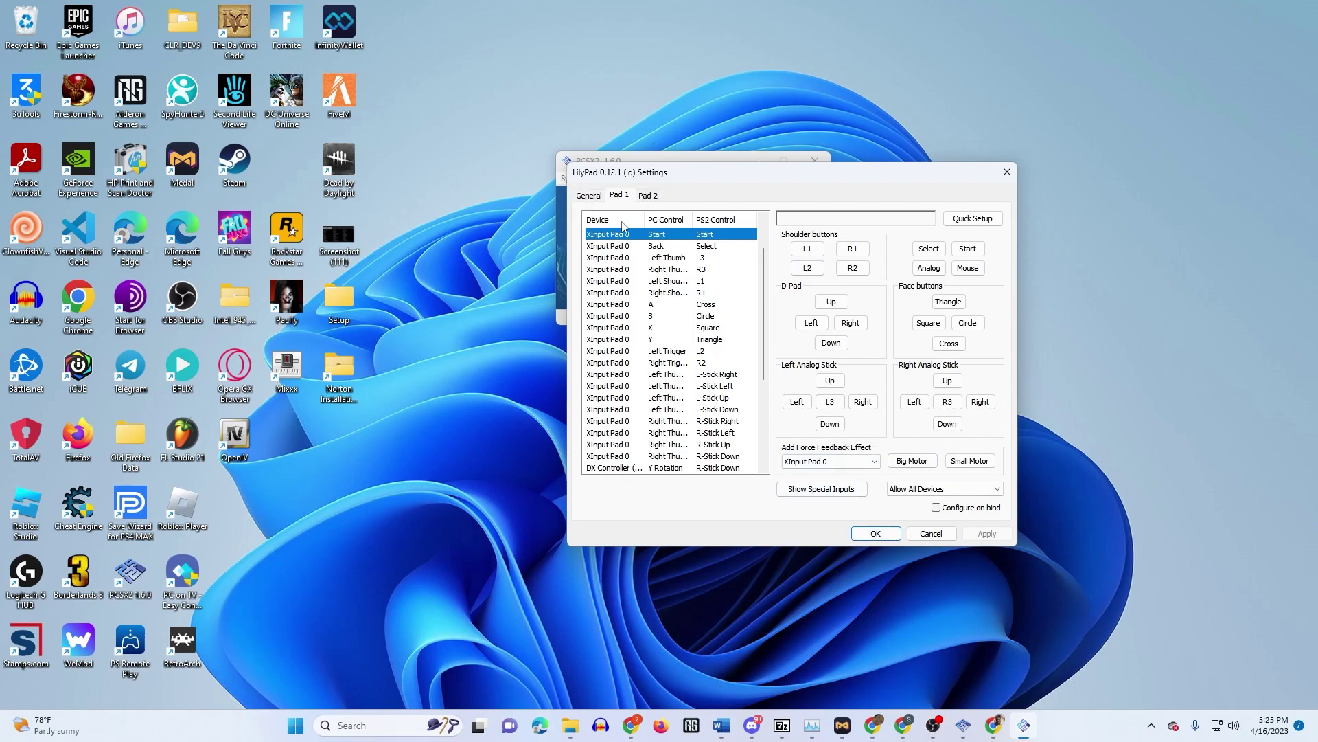
- Save the Pad 1 bindings with OK, then briefly open and close the System menu
{"action": "left_click", "coordinate": [900, 535]}
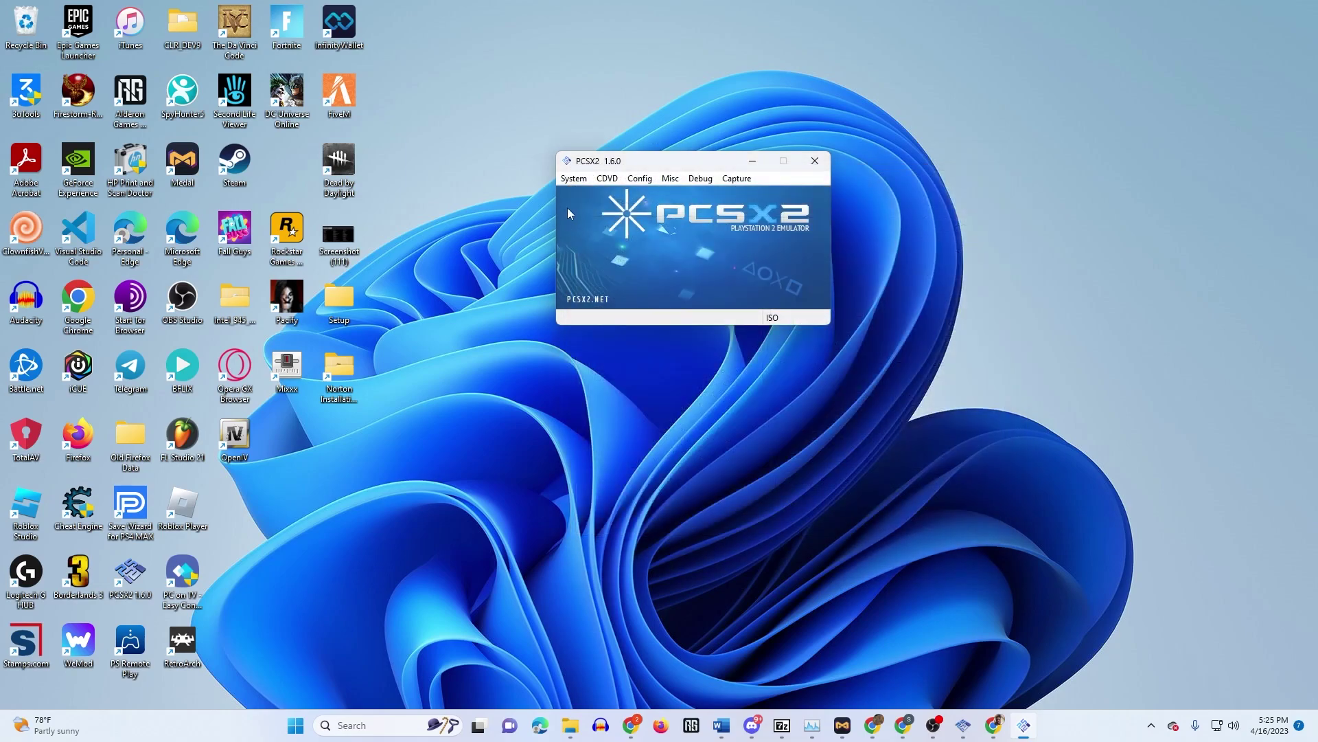
{"action": "left_click", "coordinate": [578, 178]}
{"action": "left_click", "coordinate": [575, 178]}
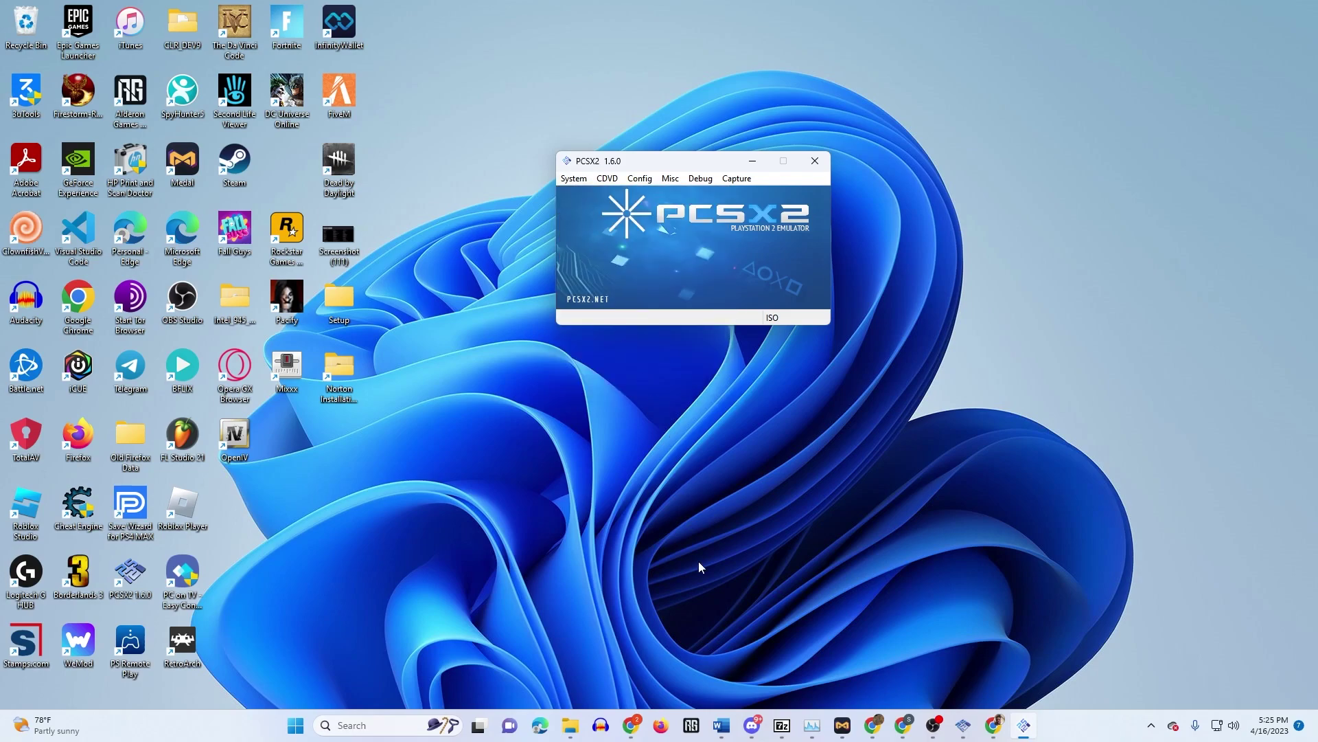